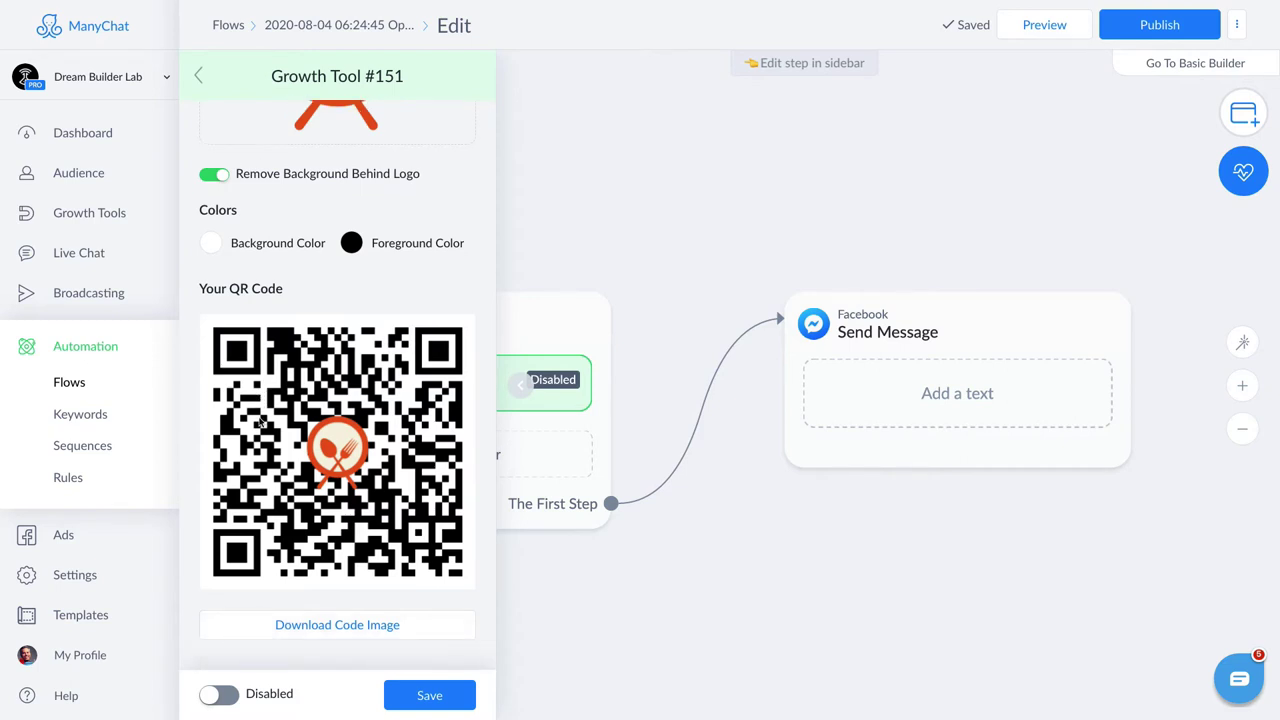
# Check the QR code growth tool's logo and preview, save its settings and return to the flow canvas.
pyautogui.scroll(4, 328, 290)
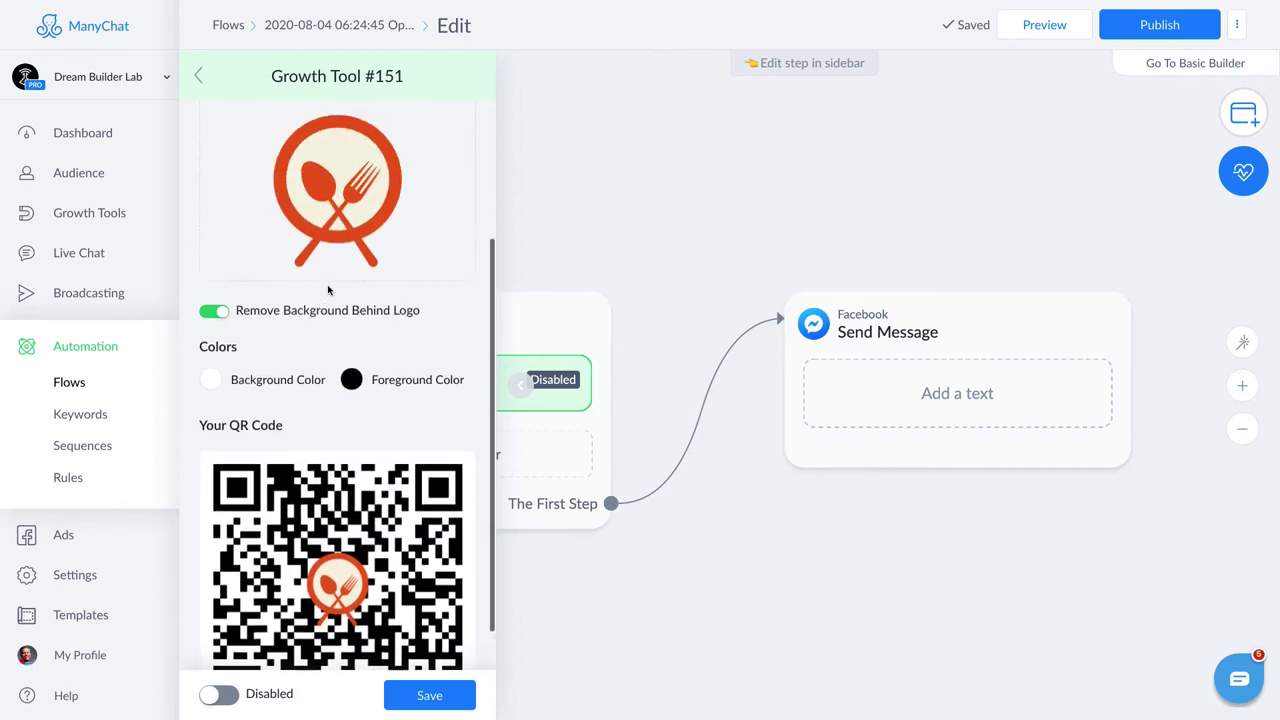
pyautogui.scroll(-3, 328, 290)
pyautogui.scroll(-1, 328, 290)
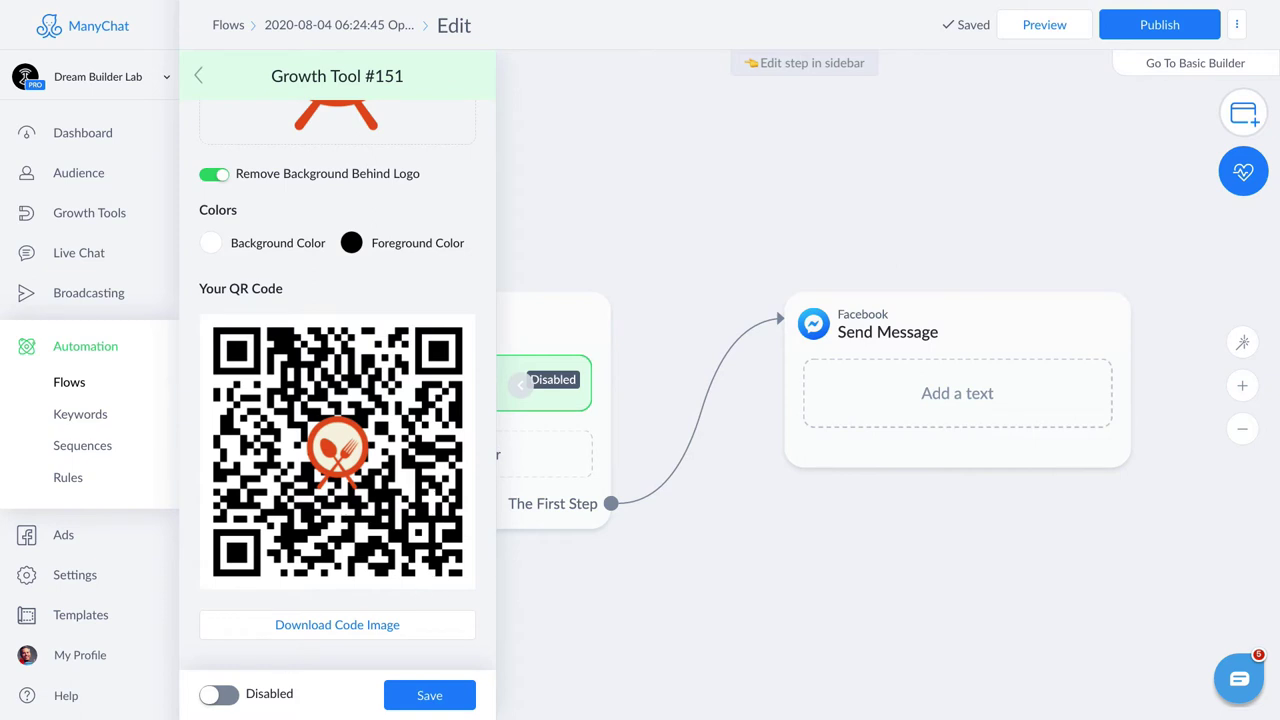
pyautogui.click(448, 697)
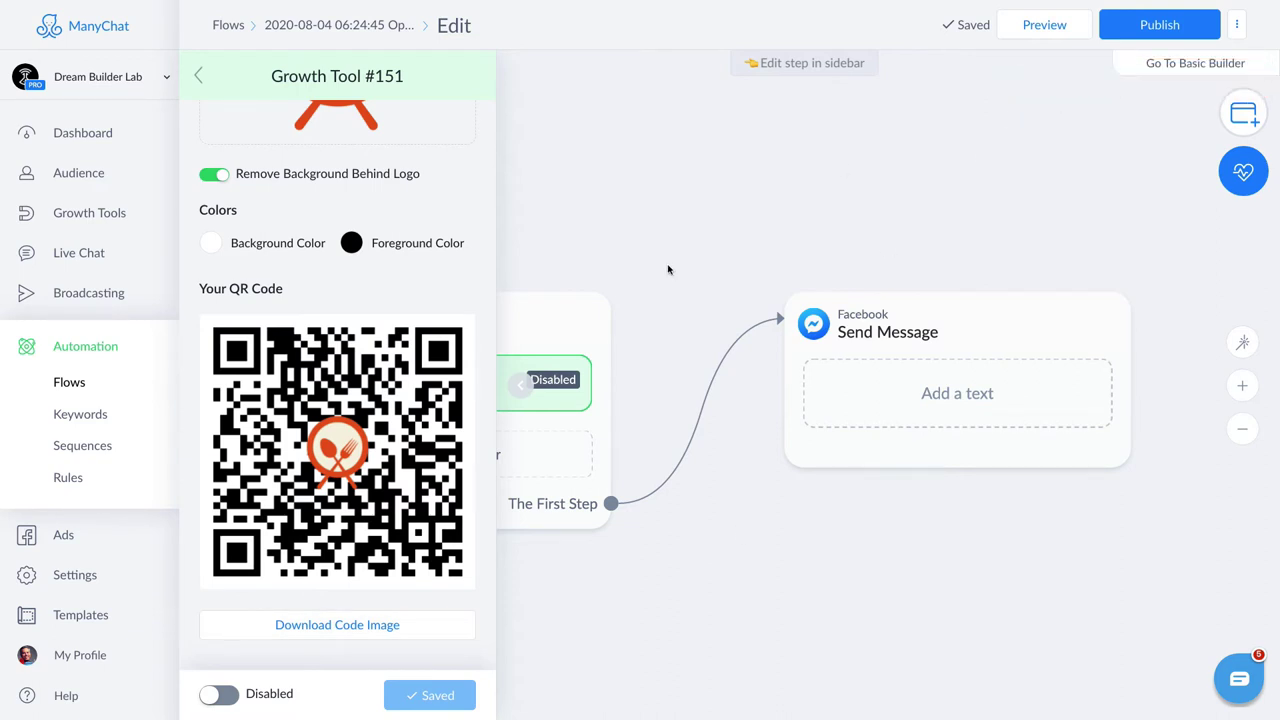
pyautogui.click(812, 225)
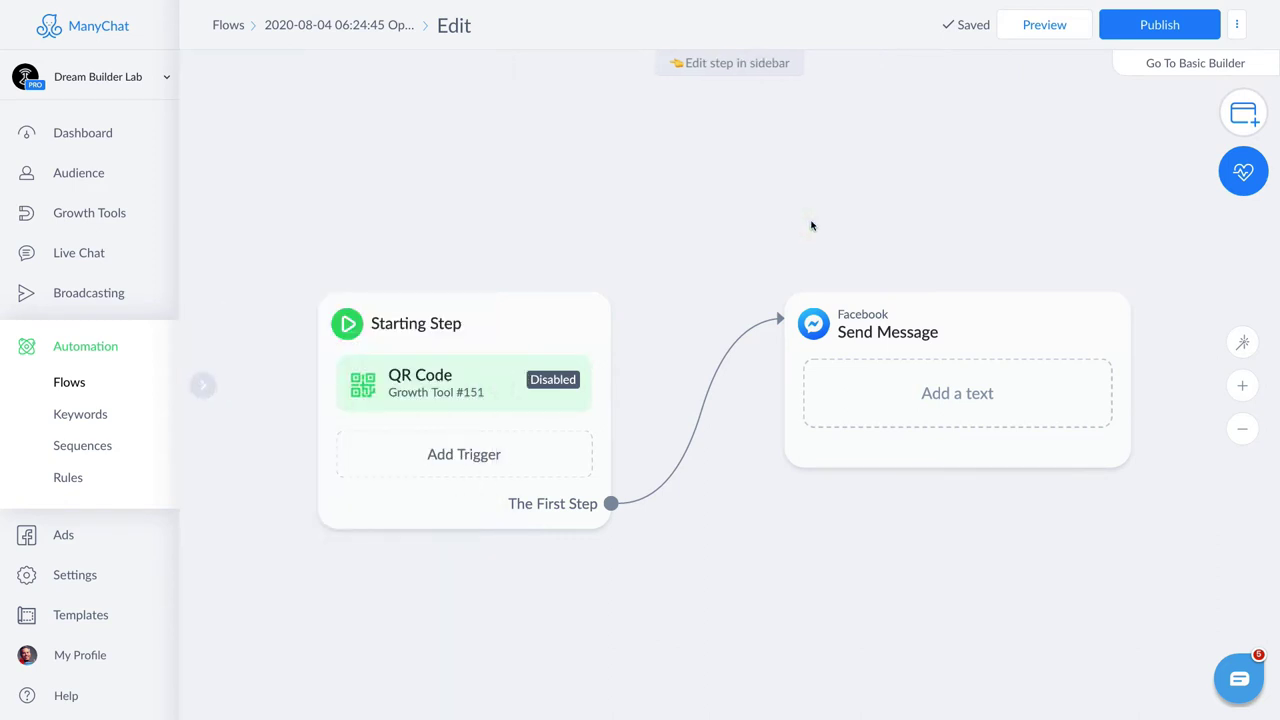
# Write the Send Message step's opening text as "Oi, " followed by the First Name variable and a period.
pyautogui.click(966, 357)
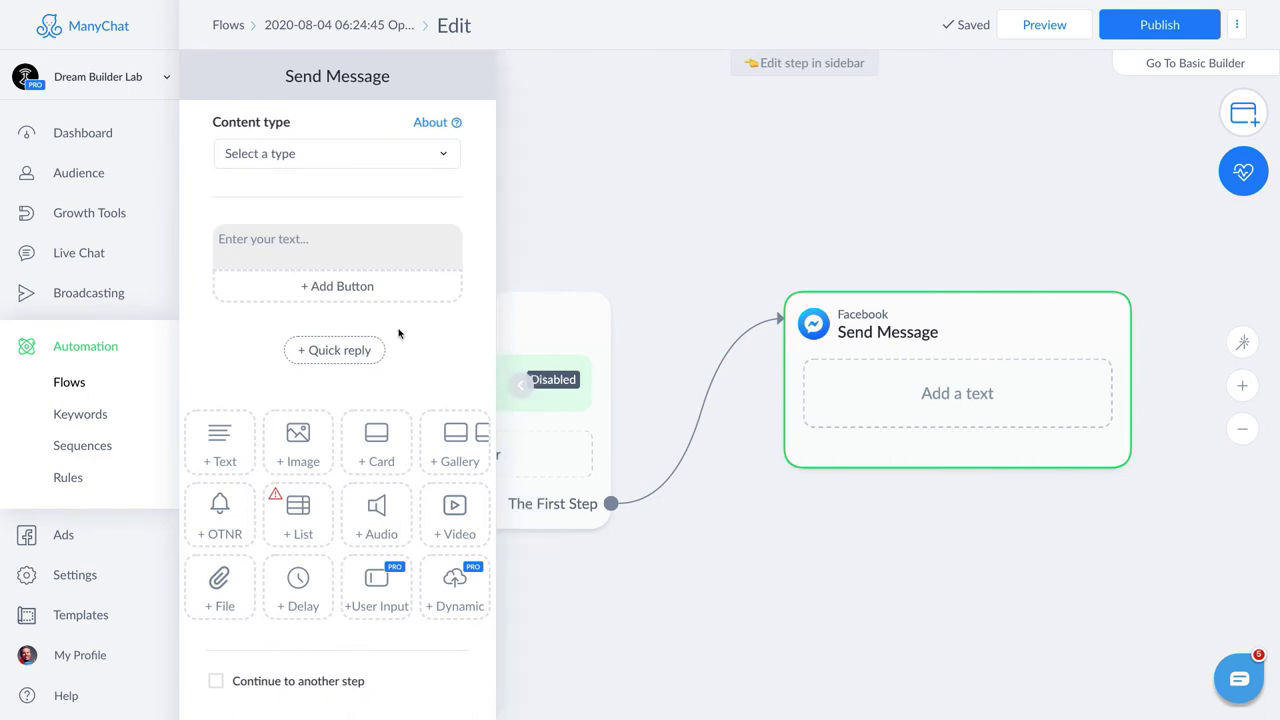
pyautogui.click(305, 241)
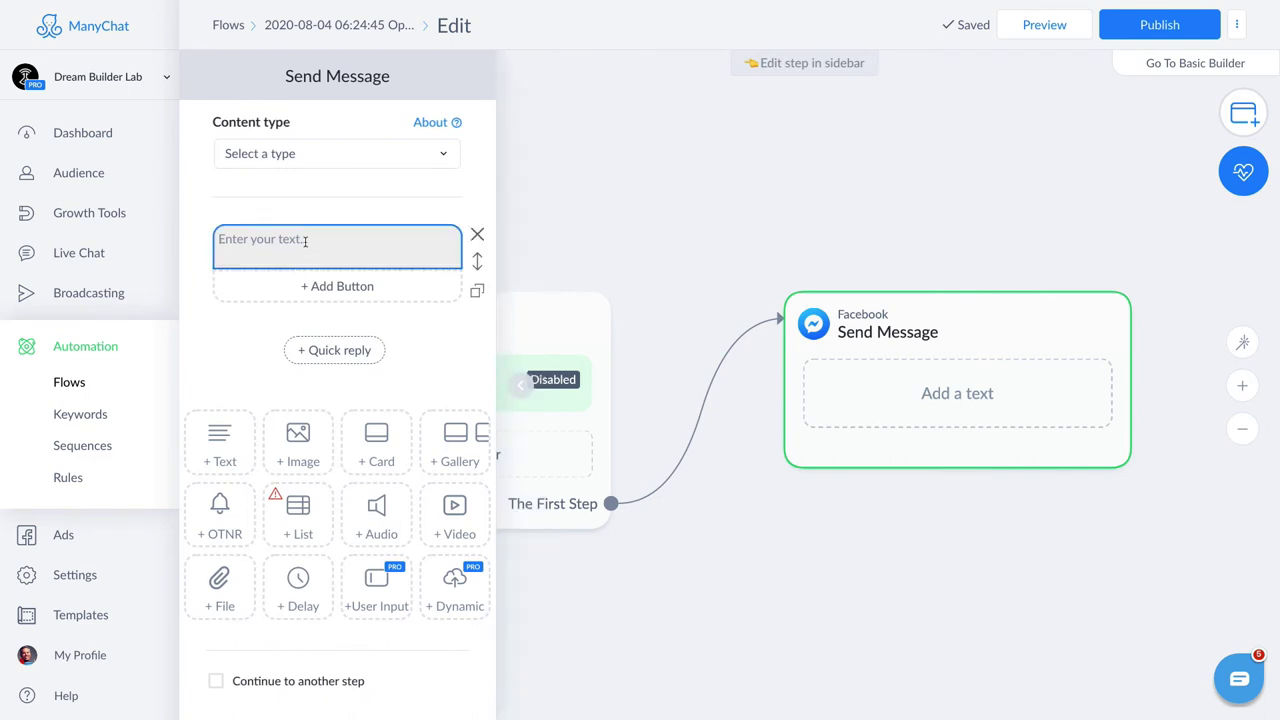
pyautogui.write('Oi')
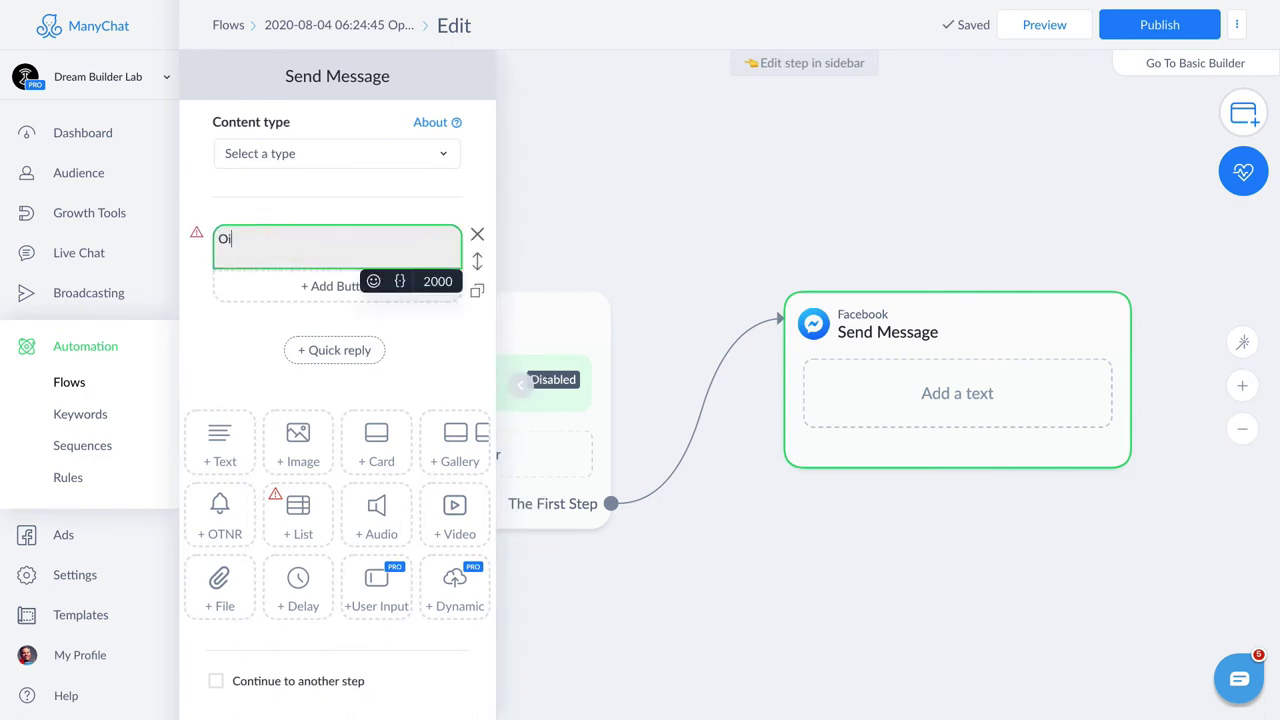
pyautogui.write(', {')
pyautogui.press('Return')
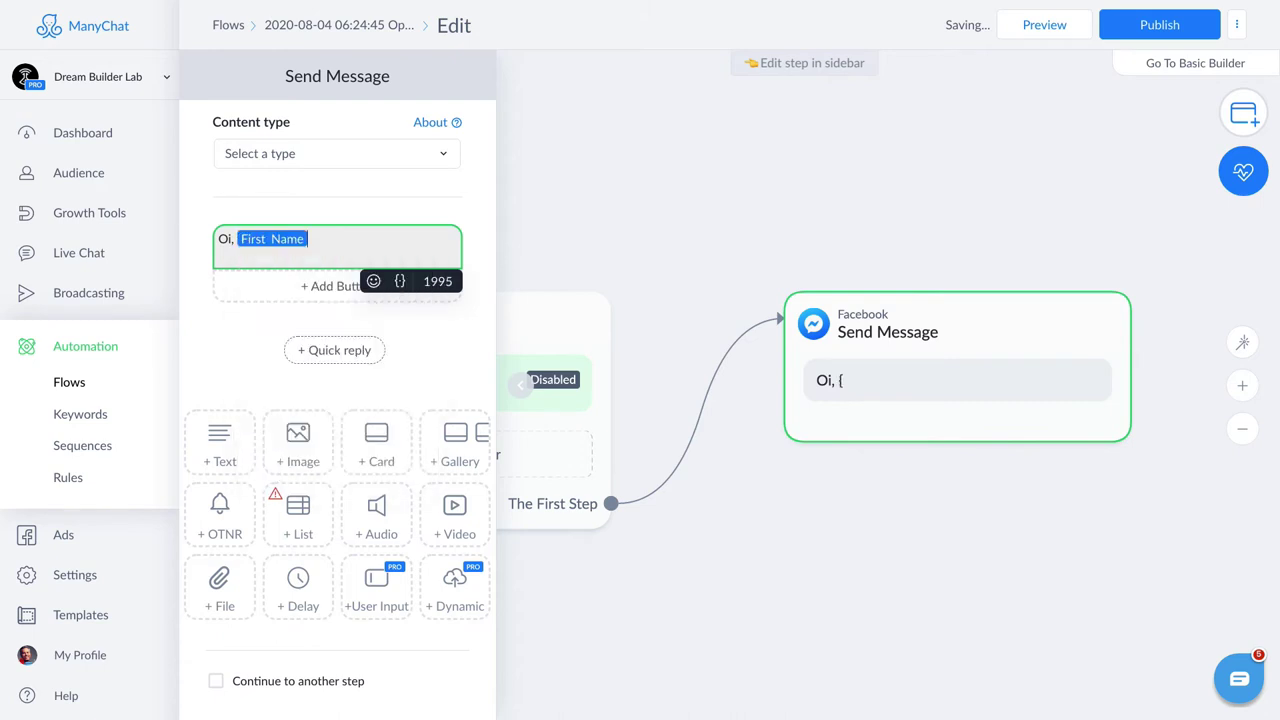
pyautogui.click(238, 334)
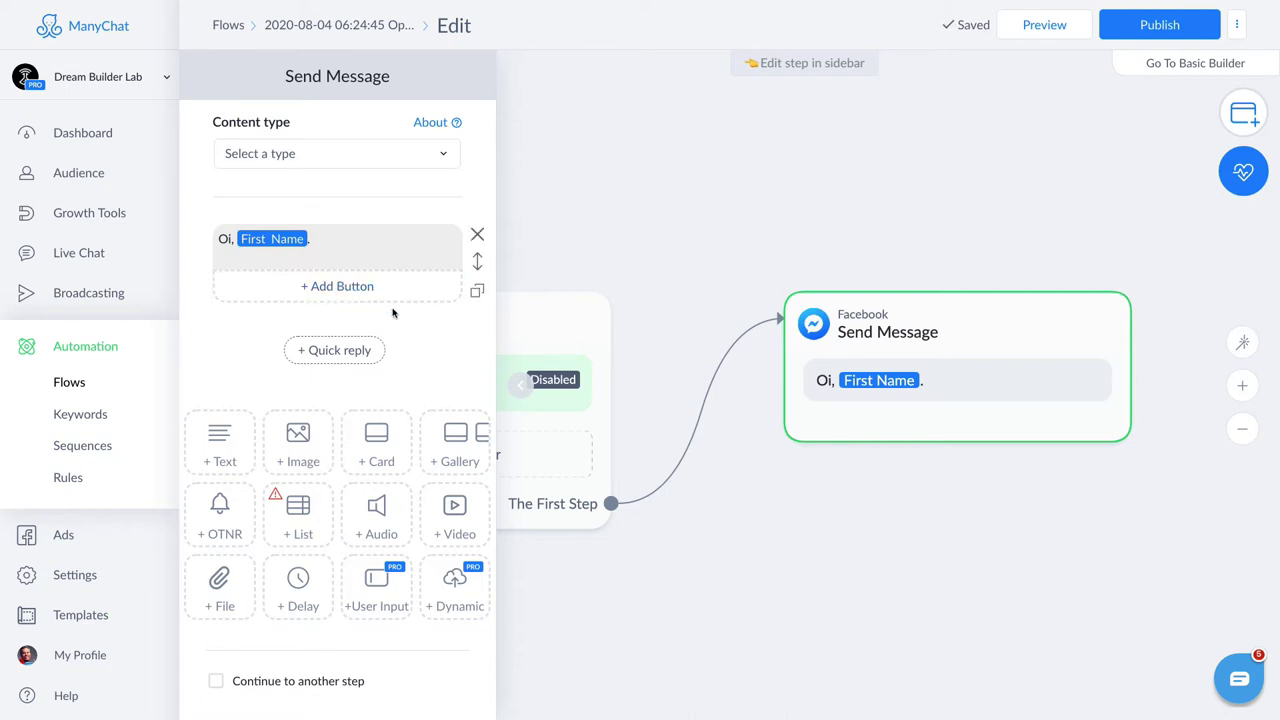
# Add an image block below the greeting and upload "Cardápio restaurante - 909 x 476.jpg" from Downloads.
pyautogui.click(302, 443)
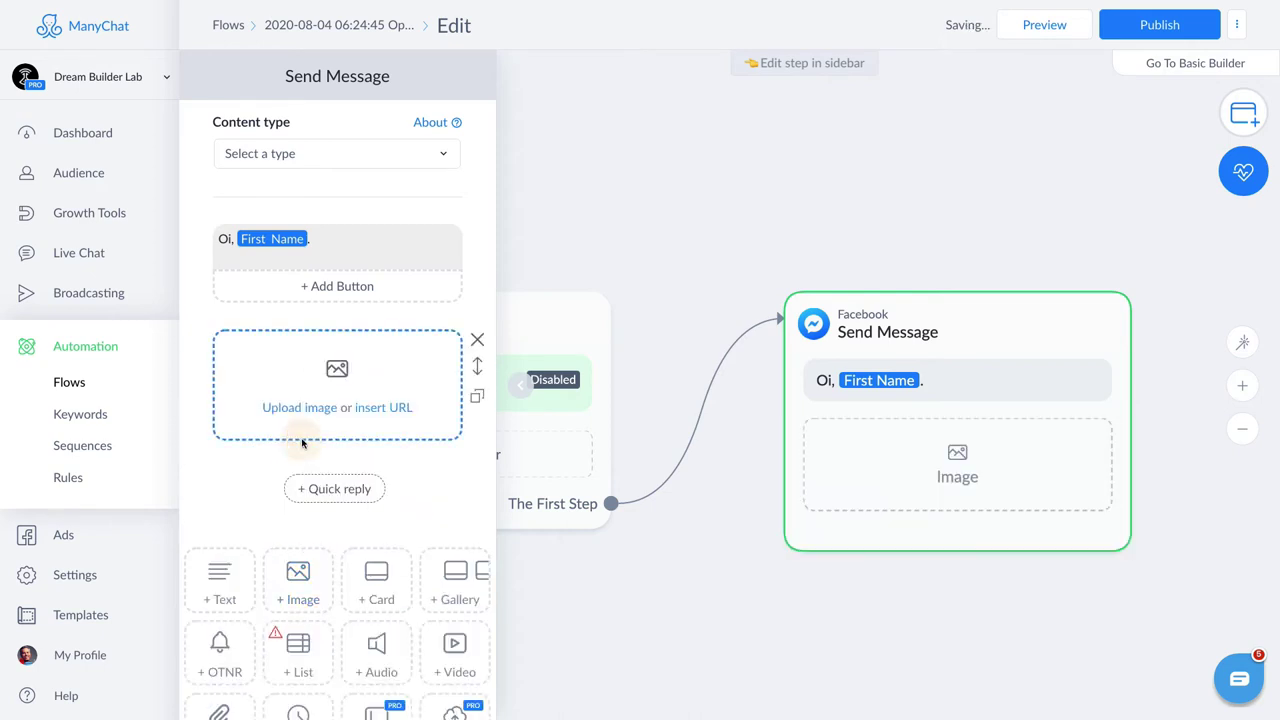
pyautogui.click(300, 383)
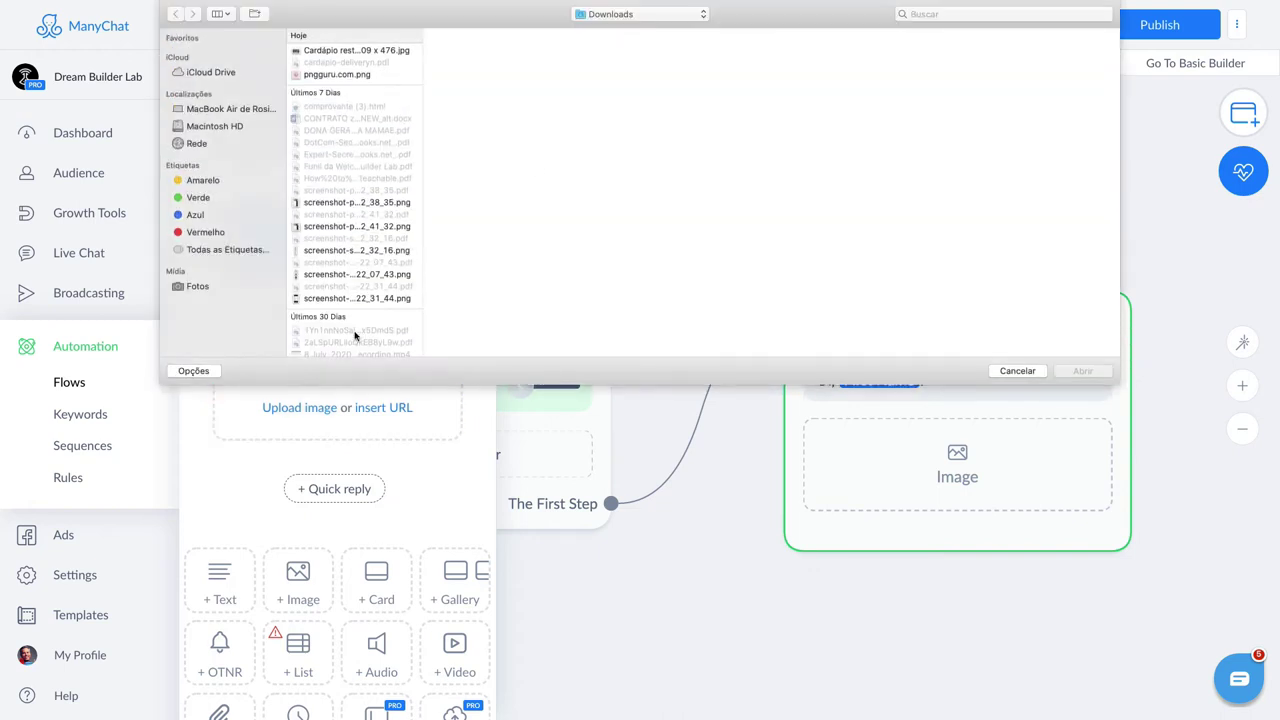
pyautogui.click(393, 52)
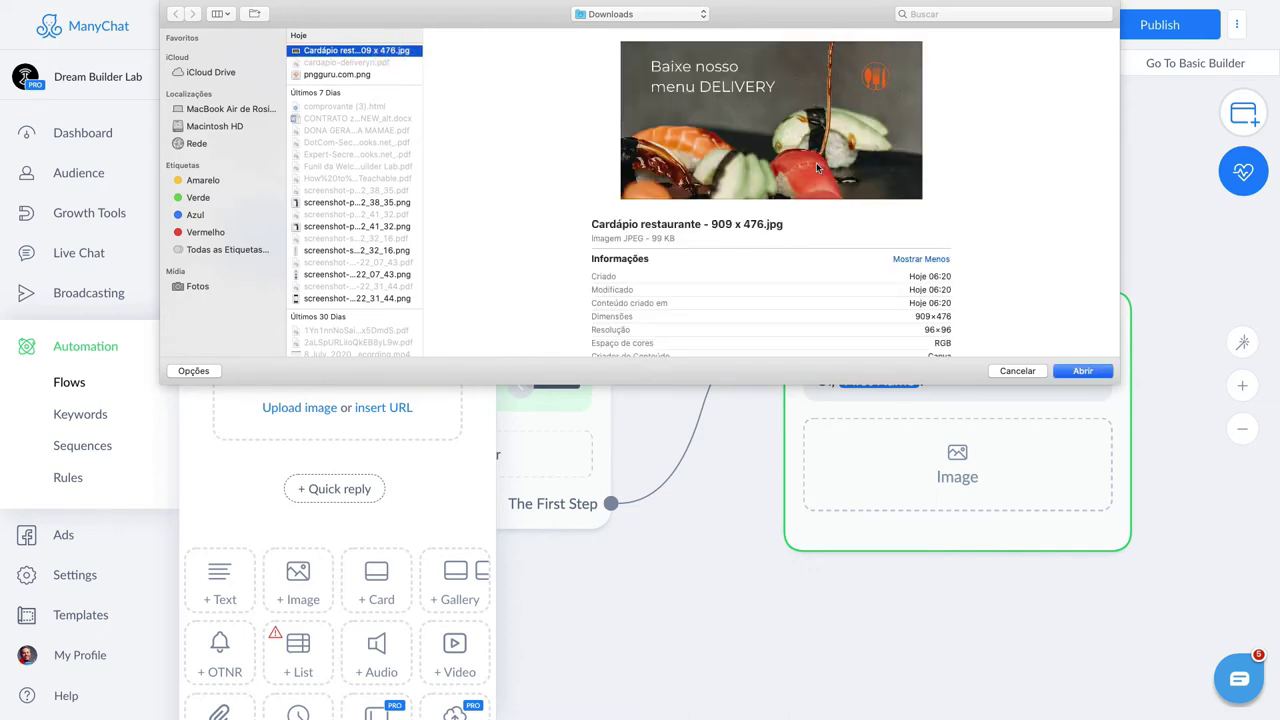
pyautogui.click(1086, 372)
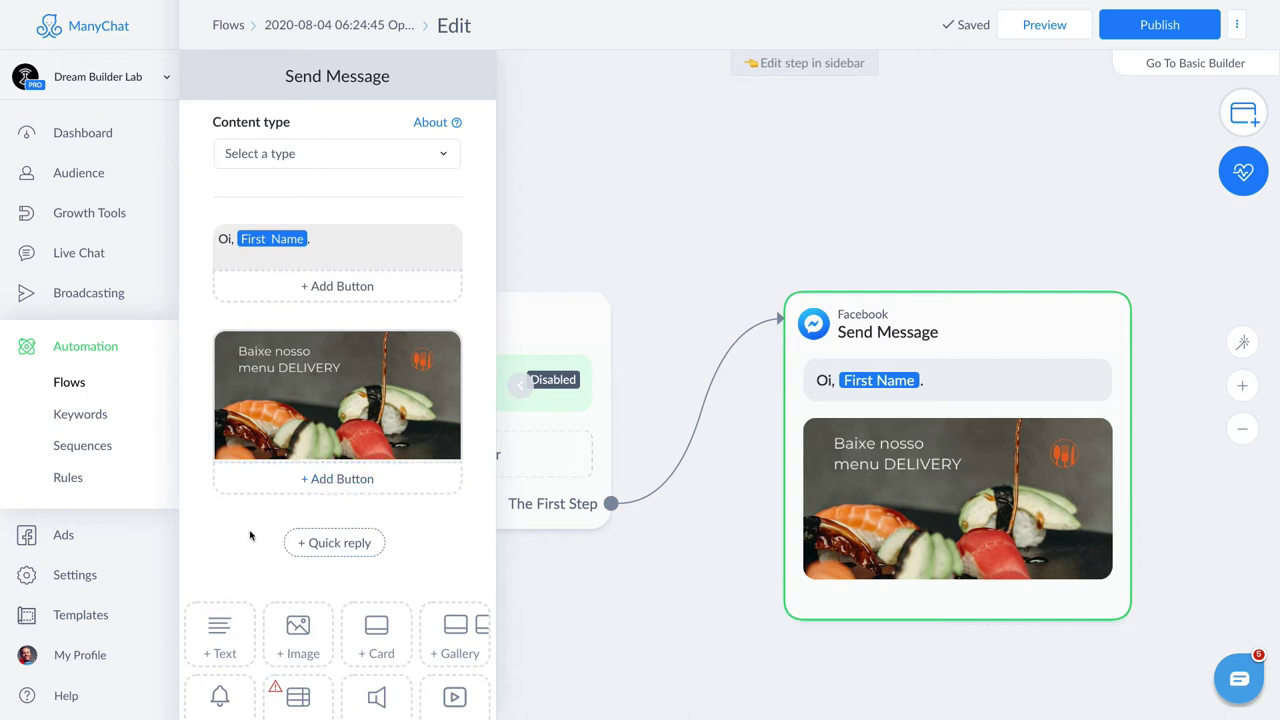
# Add a file block below the image and upload cardapio-deliveryn.pdf from Downloads.
pyautogui.scroll(-2, 251, 534)
pyautogui.scroll(-1, 251, 537)
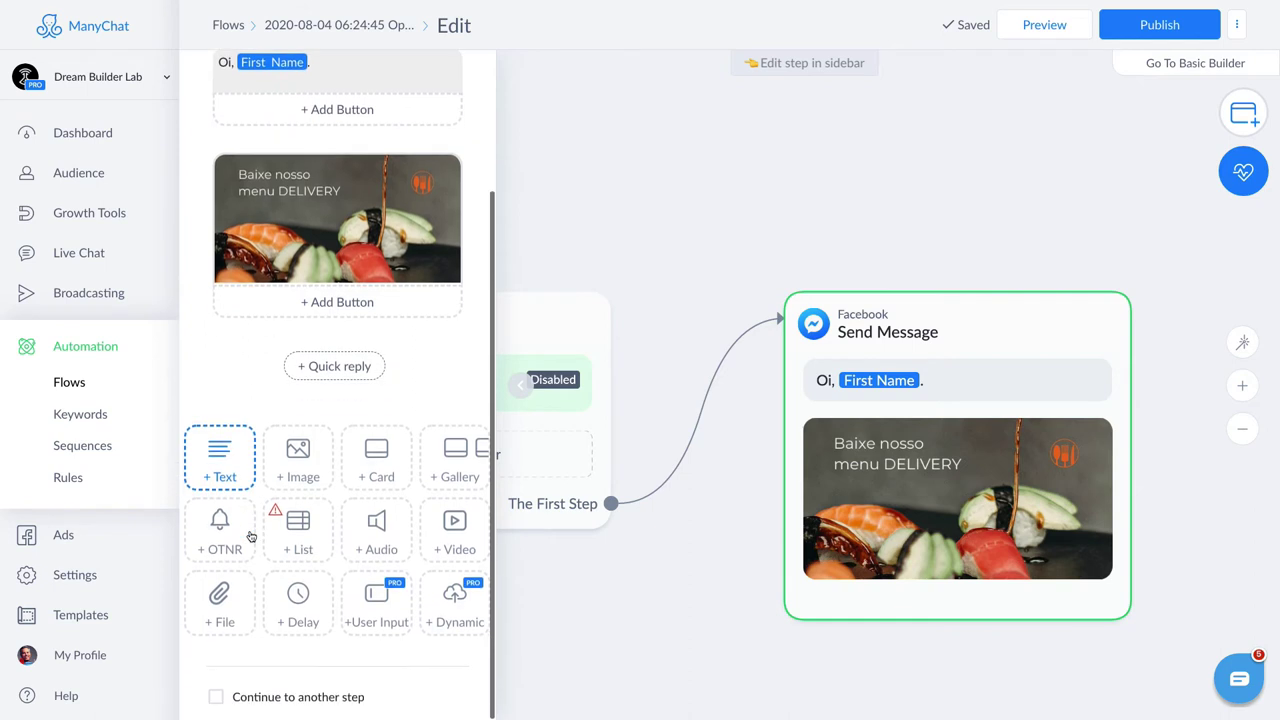
pyautogui.click(227, 607)
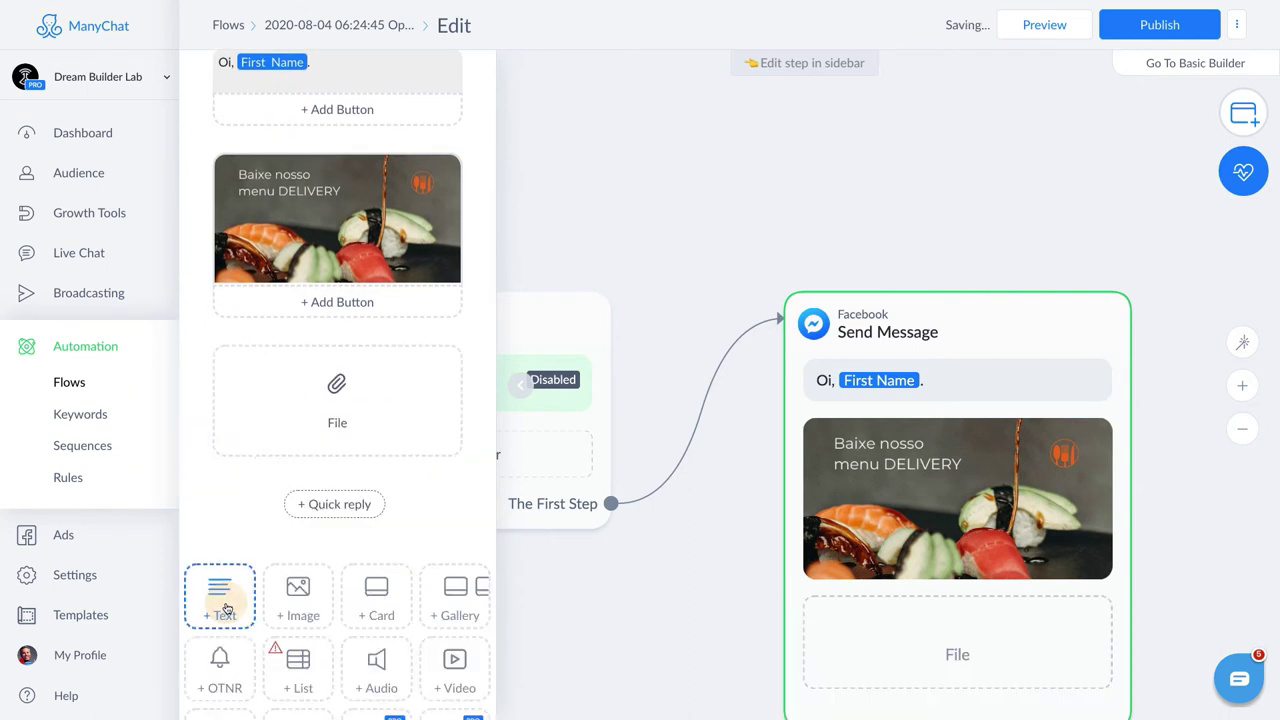
pyautogui.click(336, 392)
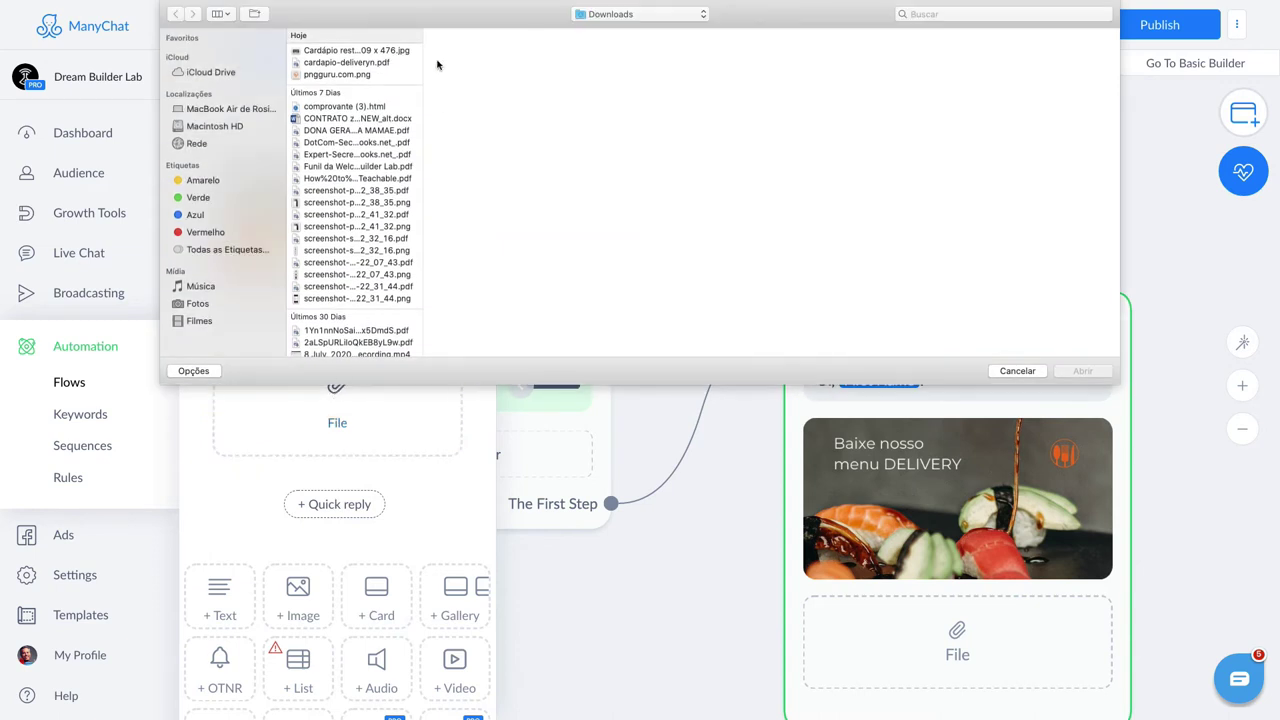
pyautogui.click(362, 63)
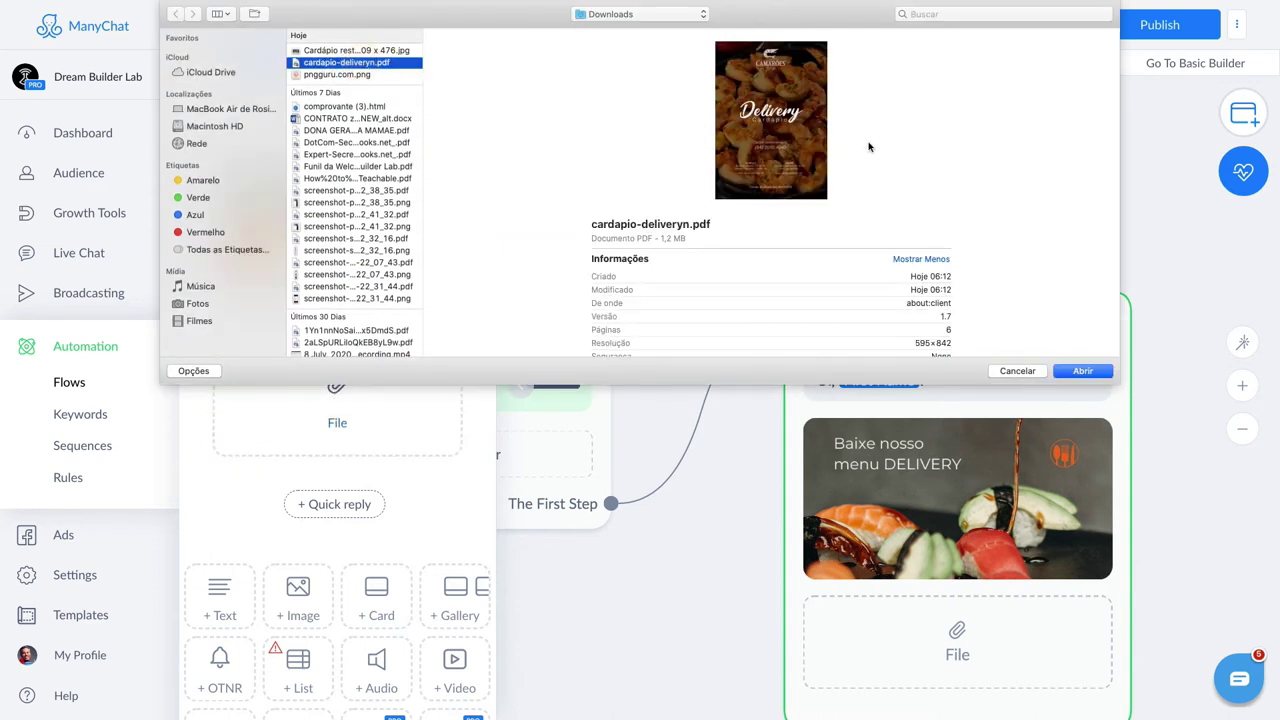
pyautogui.click(1084, 371)
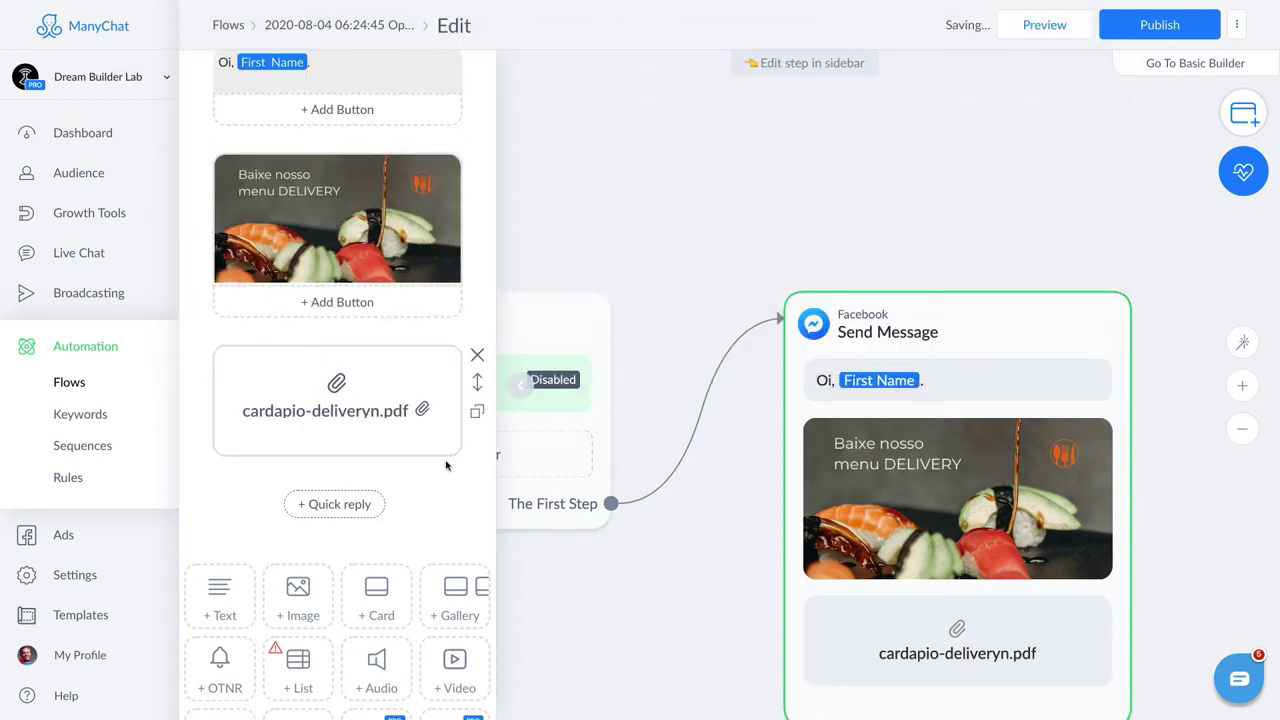
# Add a second text block to the message and move it between the image and the PDF file.
pyautogui.scroll(-3, 935, 465)
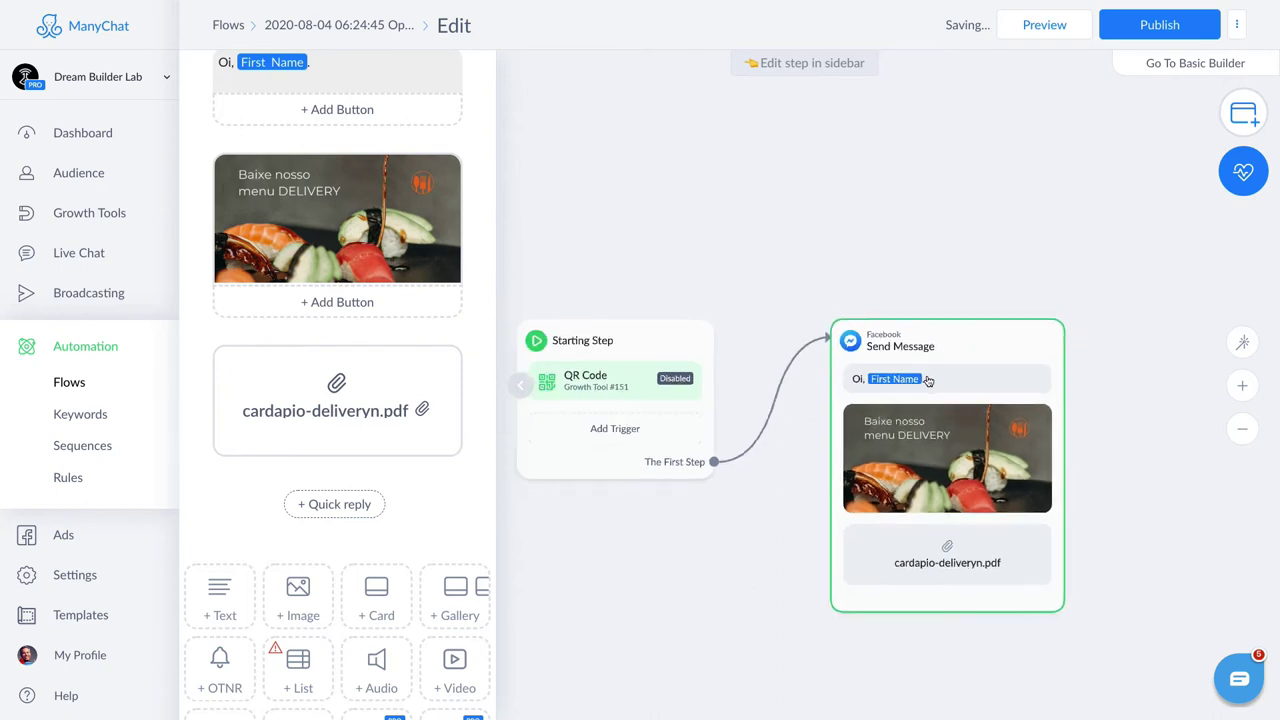
pyautogui.moveTo(951, 440)
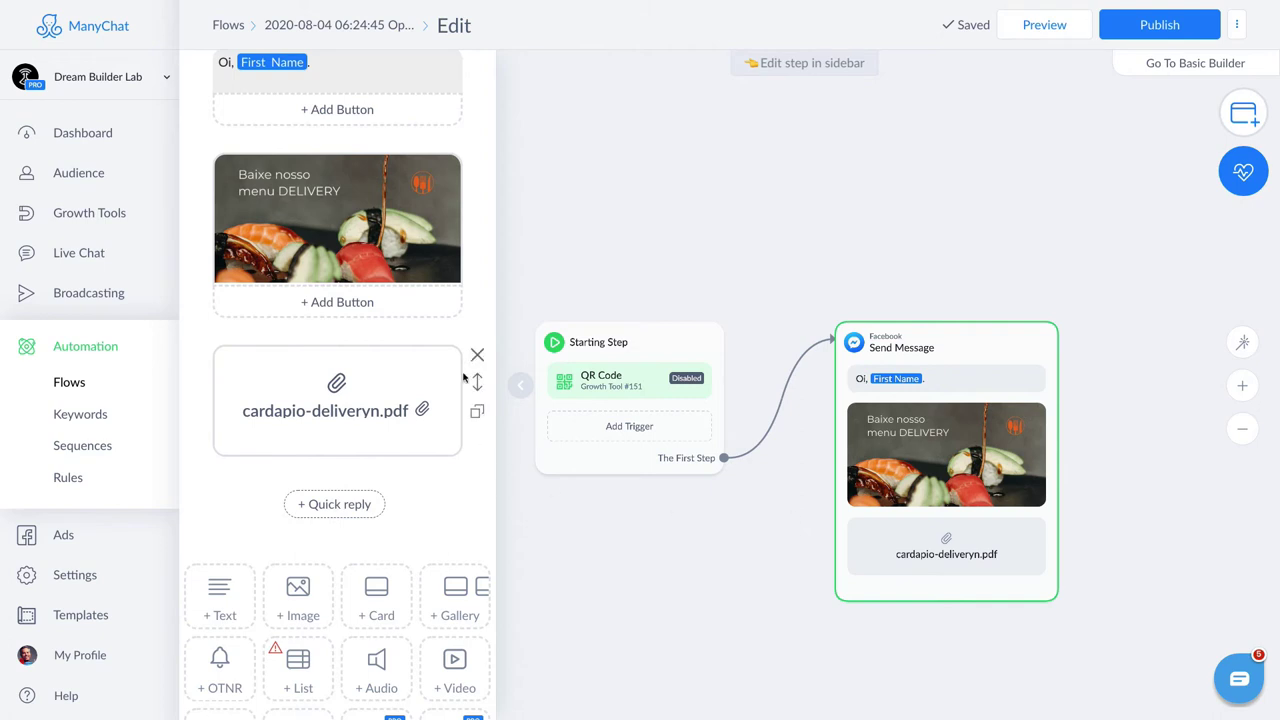
pyautogui.scroll(1, 440, 160)
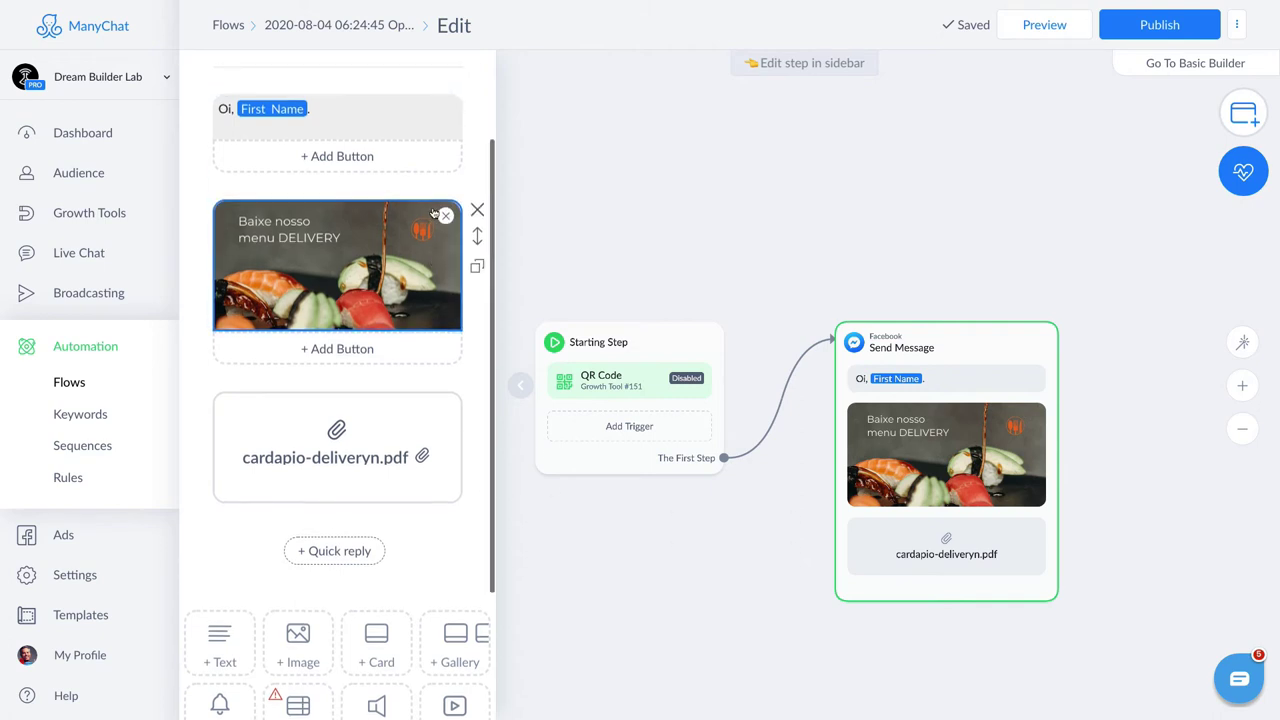
pyautogui.click(371, 111)
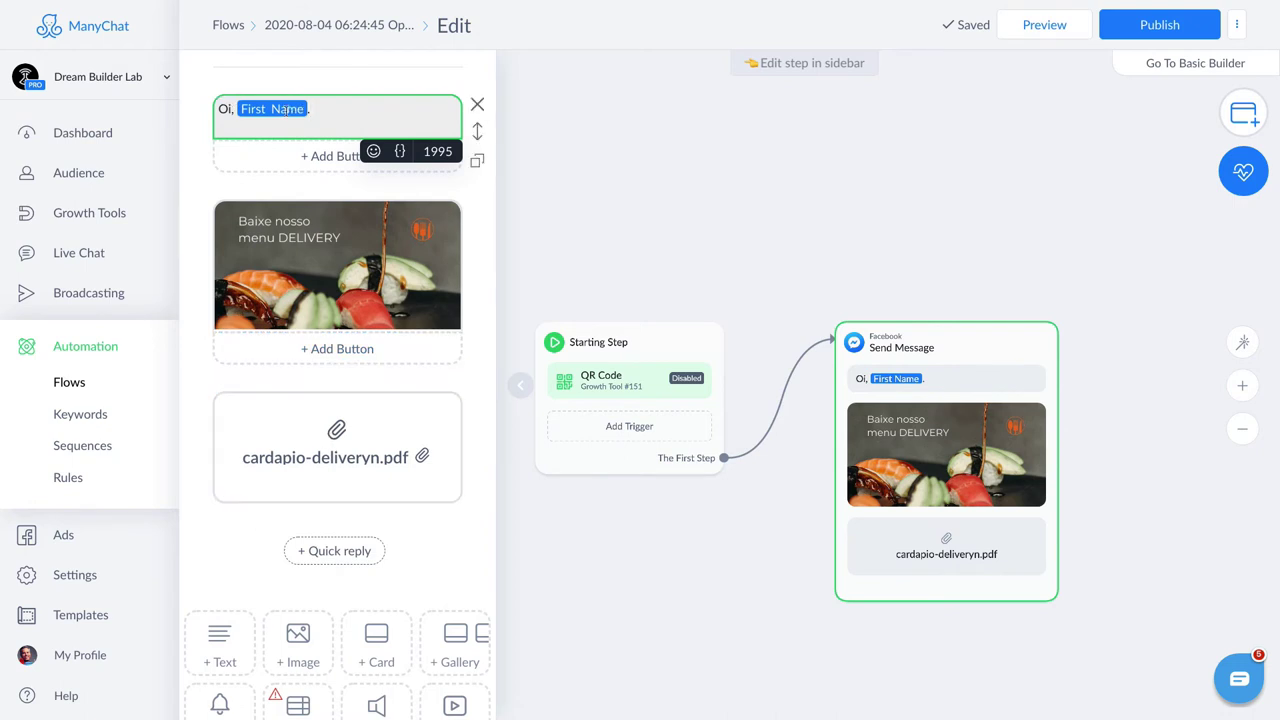
pyautogui.scroll(-3, 204, 404)
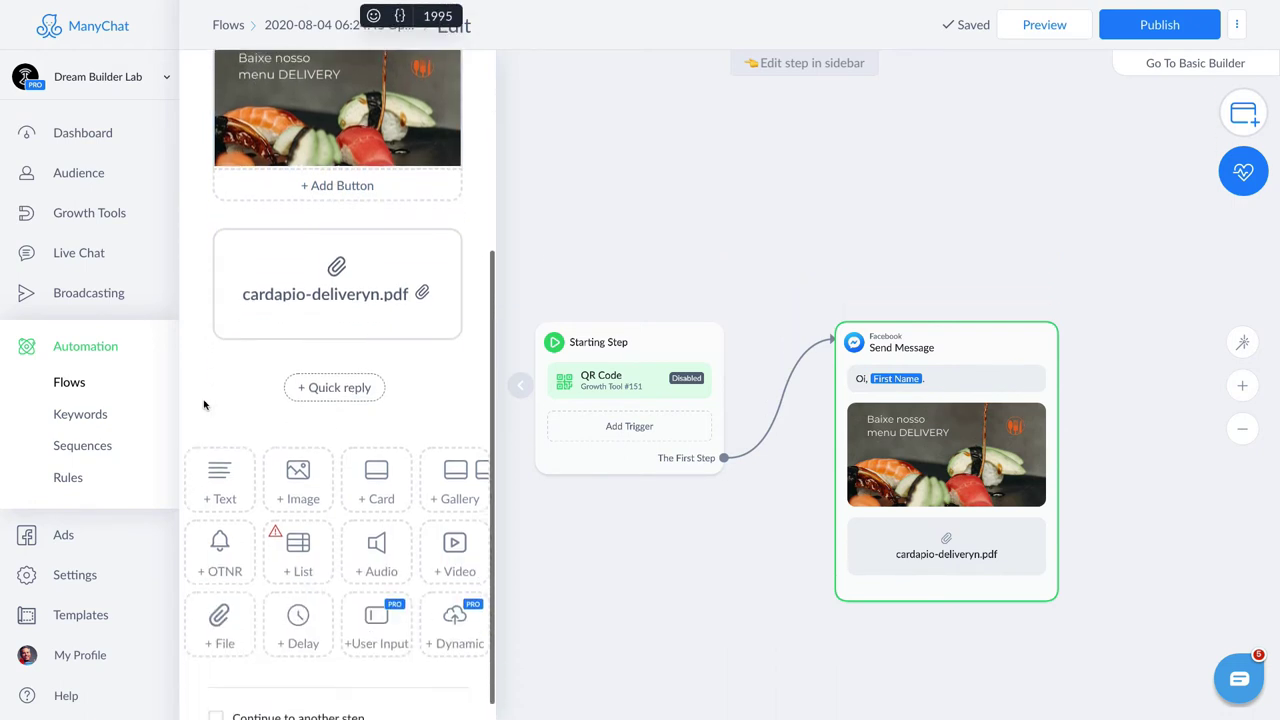
pyautogui.click(220, 482)
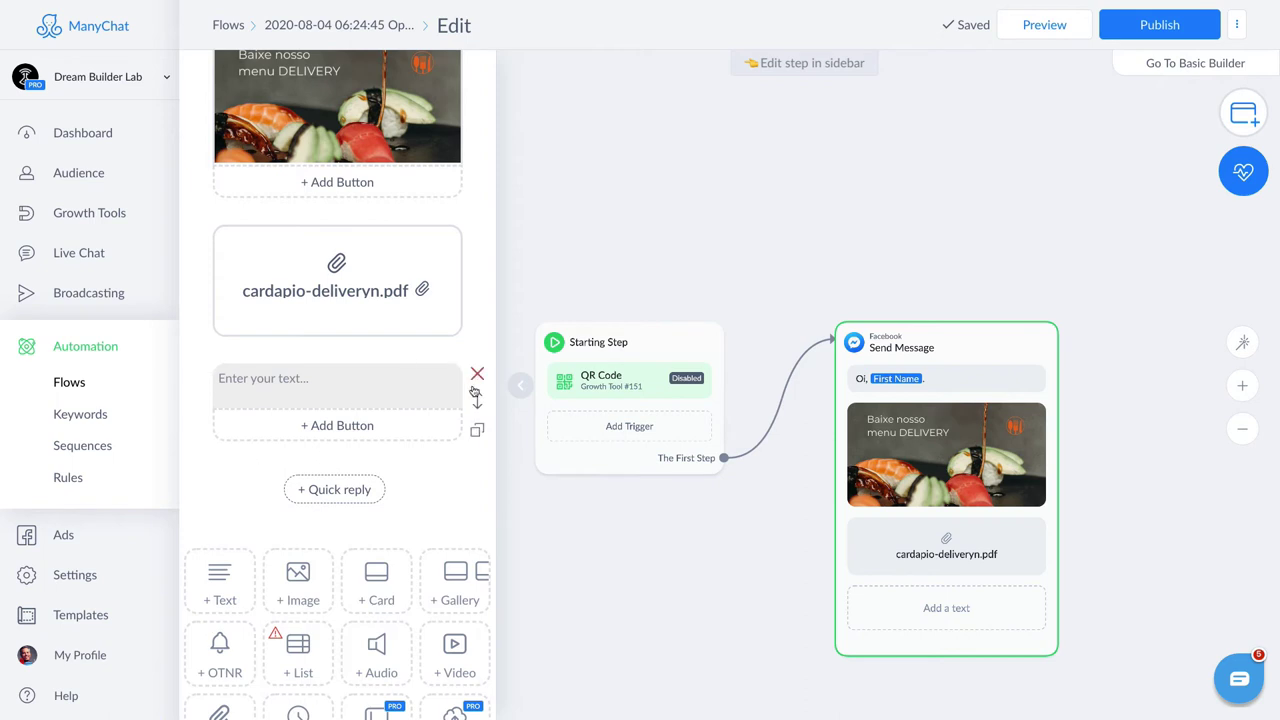
pyautogui.moveTo(477, 400); pyautogui.dragTo(452, 214)
pyautogui.moveTo(478, 262); pyautogui.dragTo(427, 398)
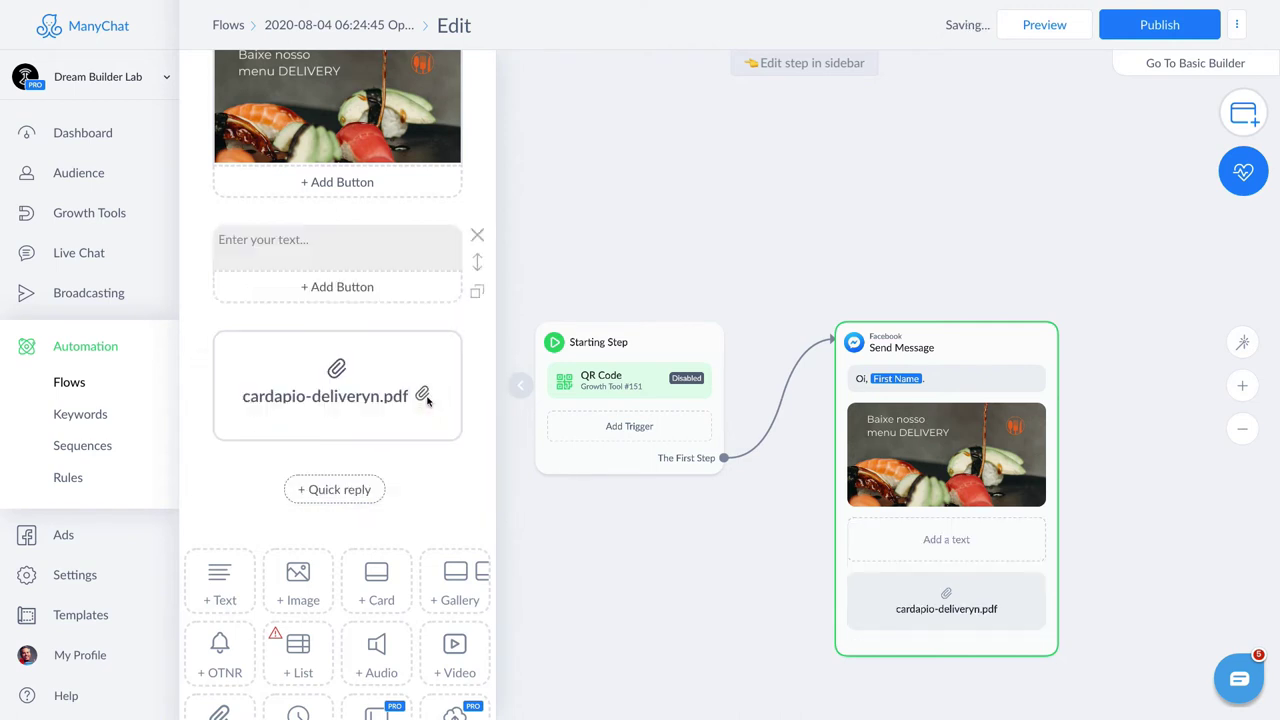
# Enter "Toque no link abaixo:" in the new text block and close the message editor.
pyautogui.click(286, 241)
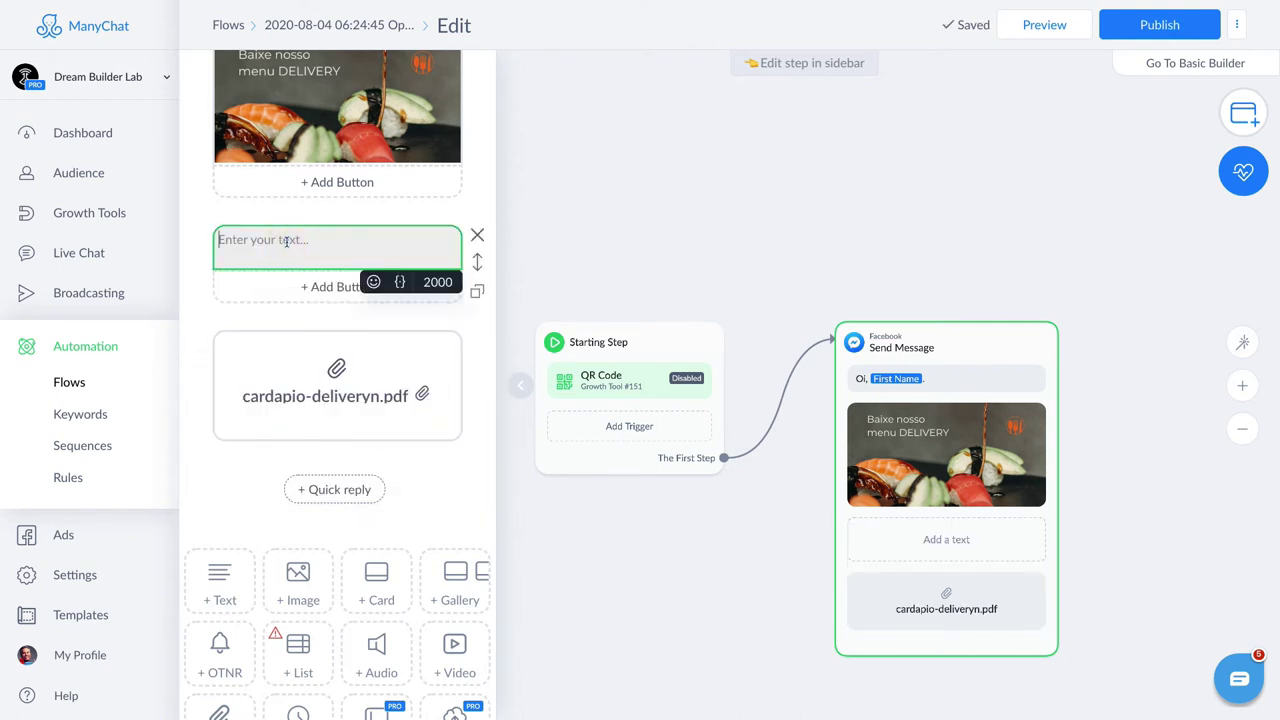
pyautogui.write('Toque')
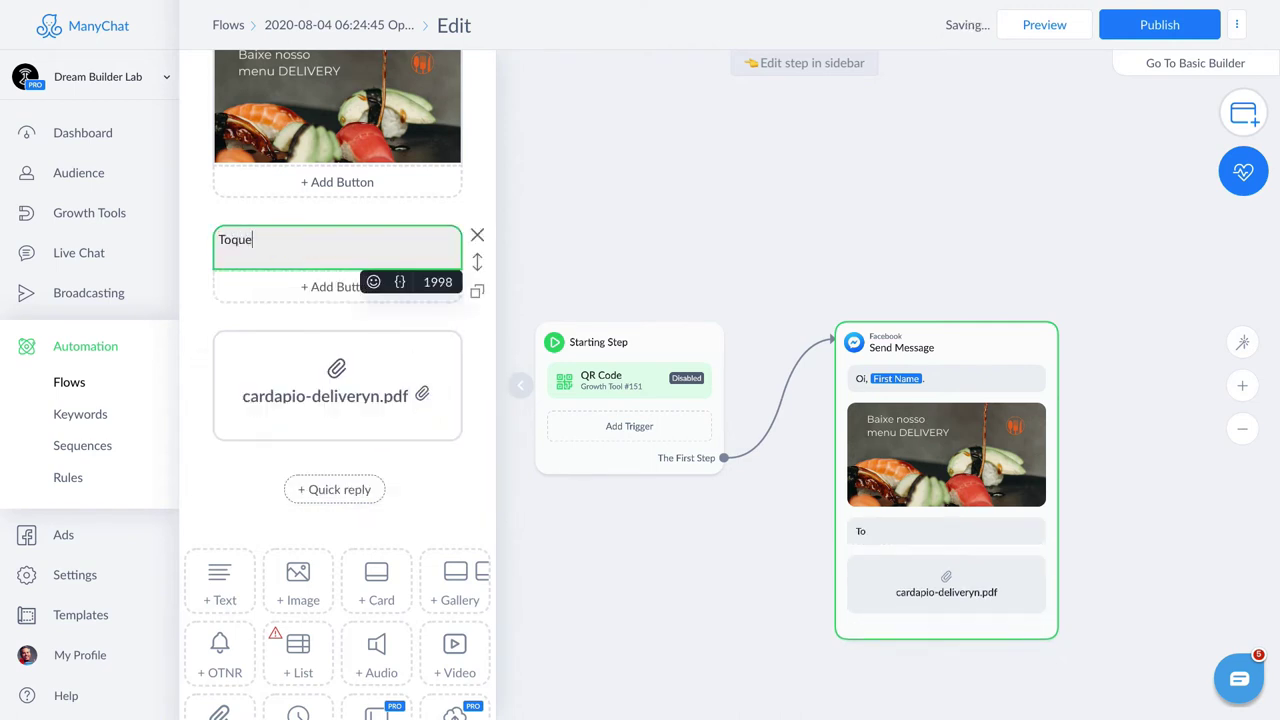
pyautogui.write(' no link abaixo:')
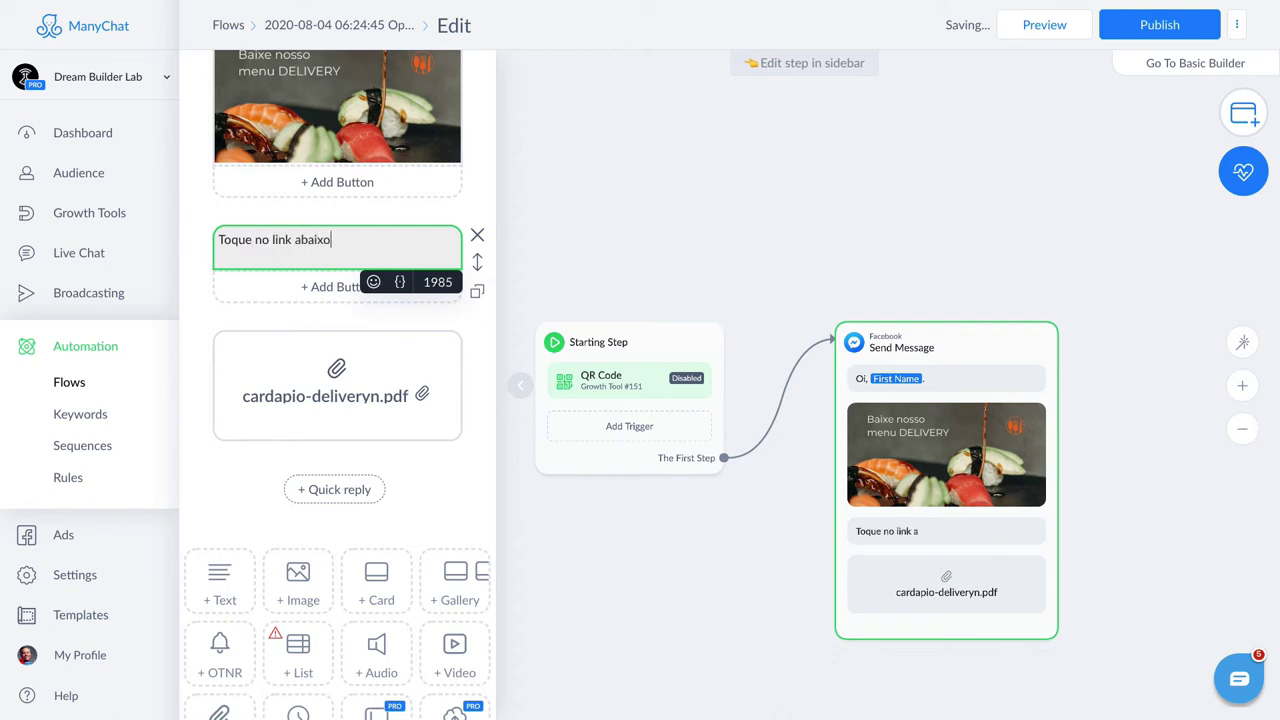
pyautogui.click(433, 486)
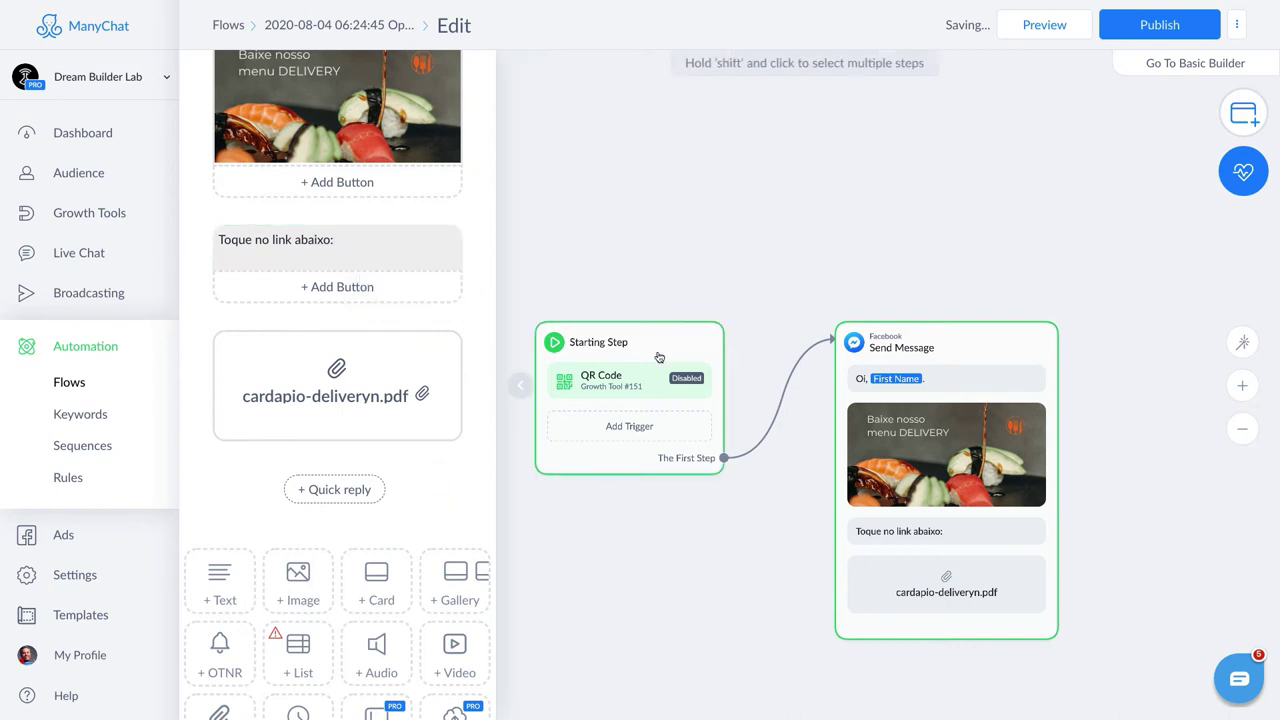
pyautogui.scroll(2, 350, 250)
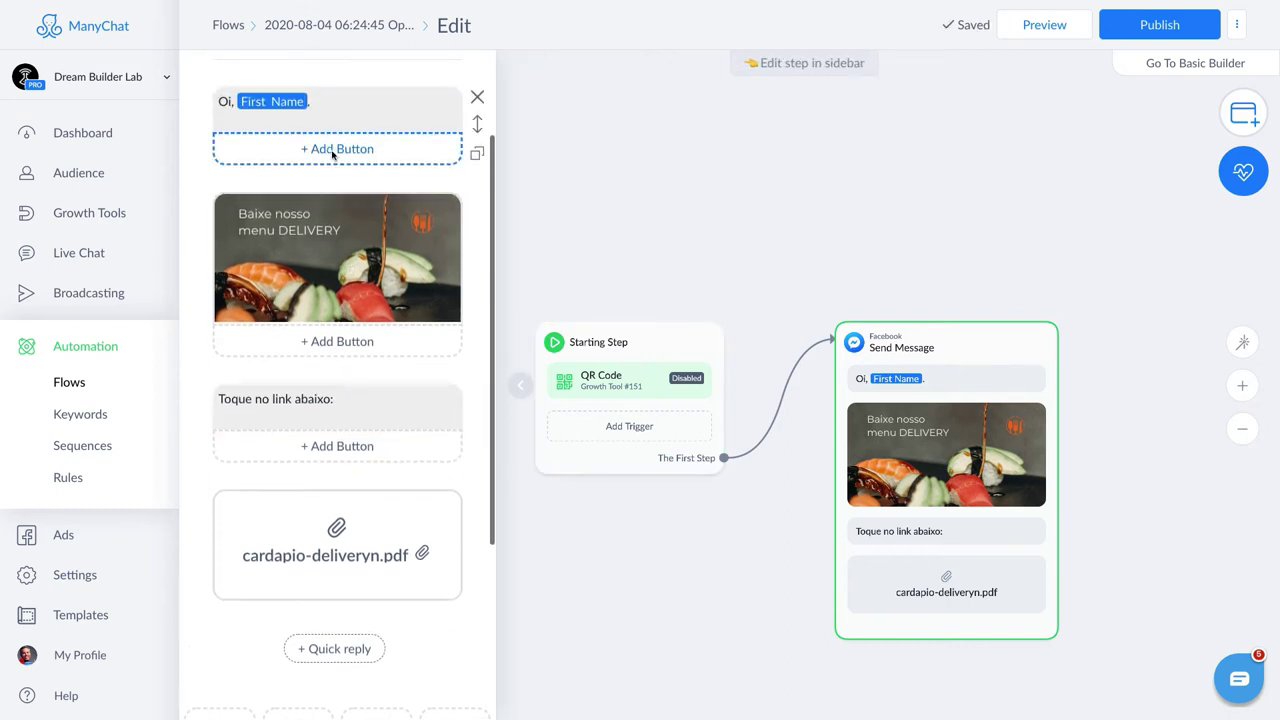
pyautogui.click(906, 251)
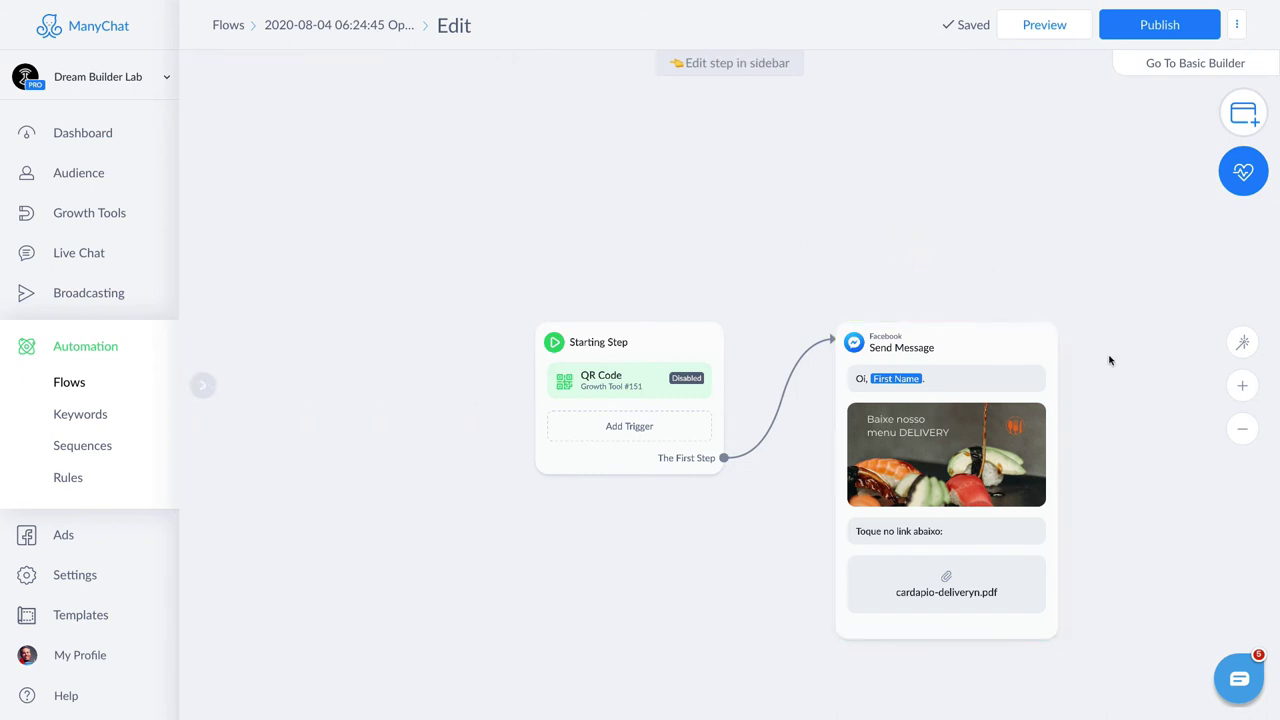
# Examine the Send Message step's greeting, image, text and PDF blocks and its link from the Starting Step.
pyautogui.moveTo(1149, 489); pyautogui.dragTo(1014, 371)
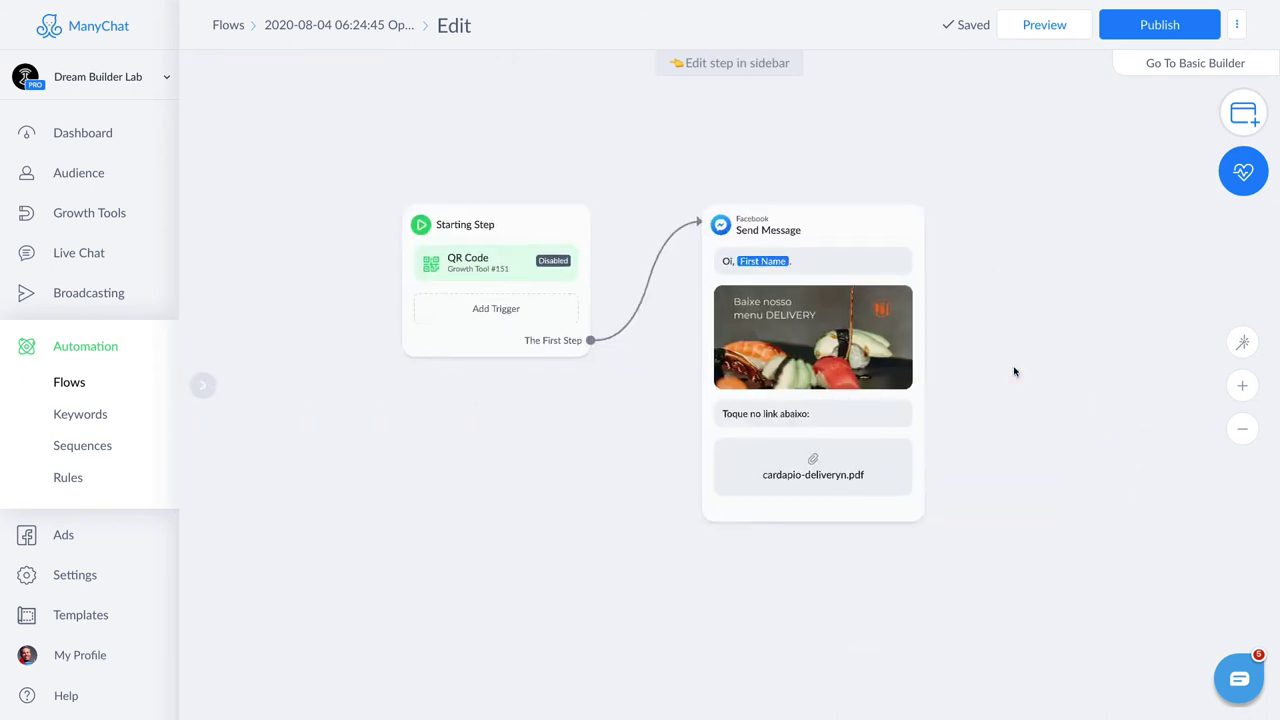
pyautogui.scroll(3, 1014, 369)
pyautogui.moveTo(950, 381); pyautogui.dragTo(1026, 397)
pyautogui.scroll(1, 1027, 397)
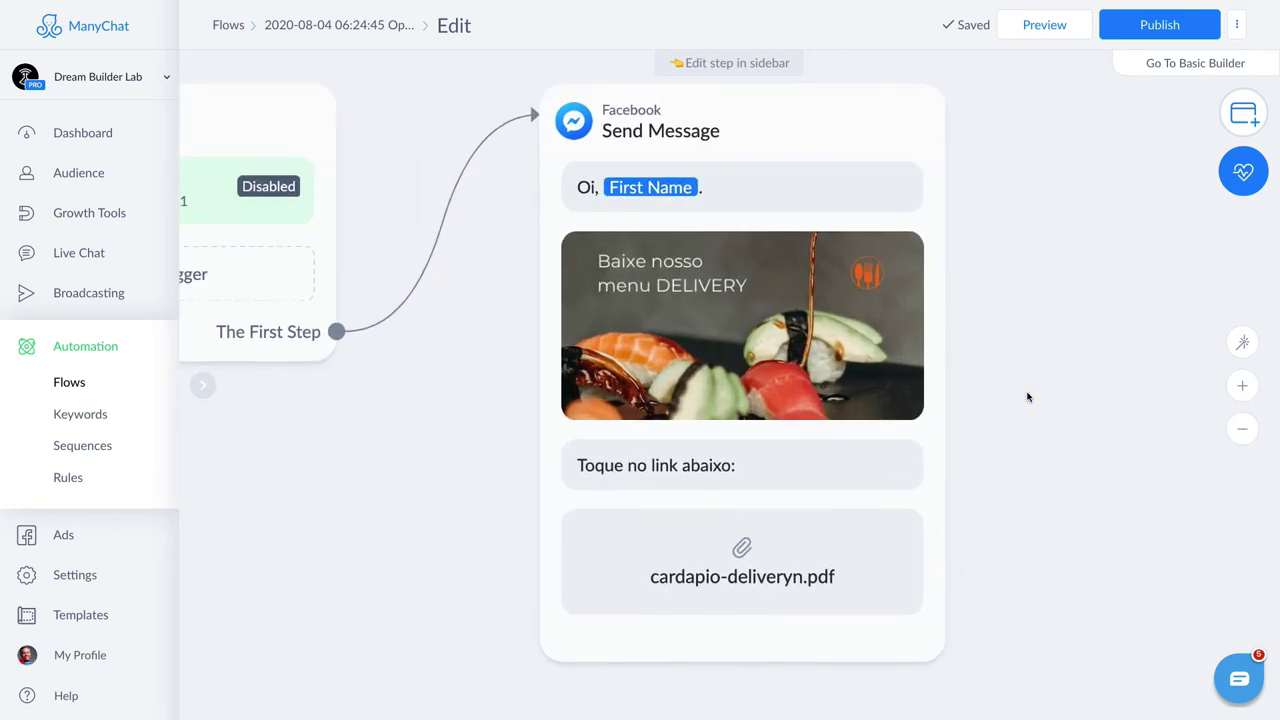
pyautogui.moveTo(1000, 457); pyautogui.dragTo(1037, 470)
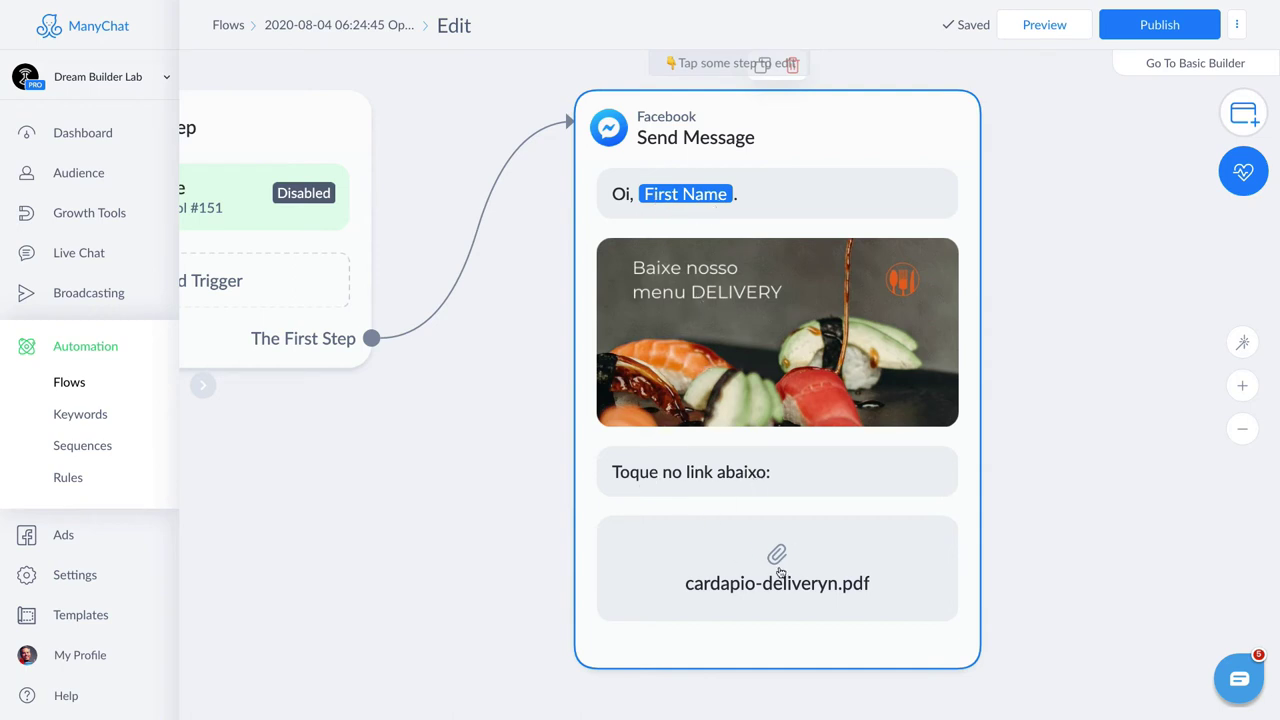
pyautogui.scroll(-2, 579, 232)
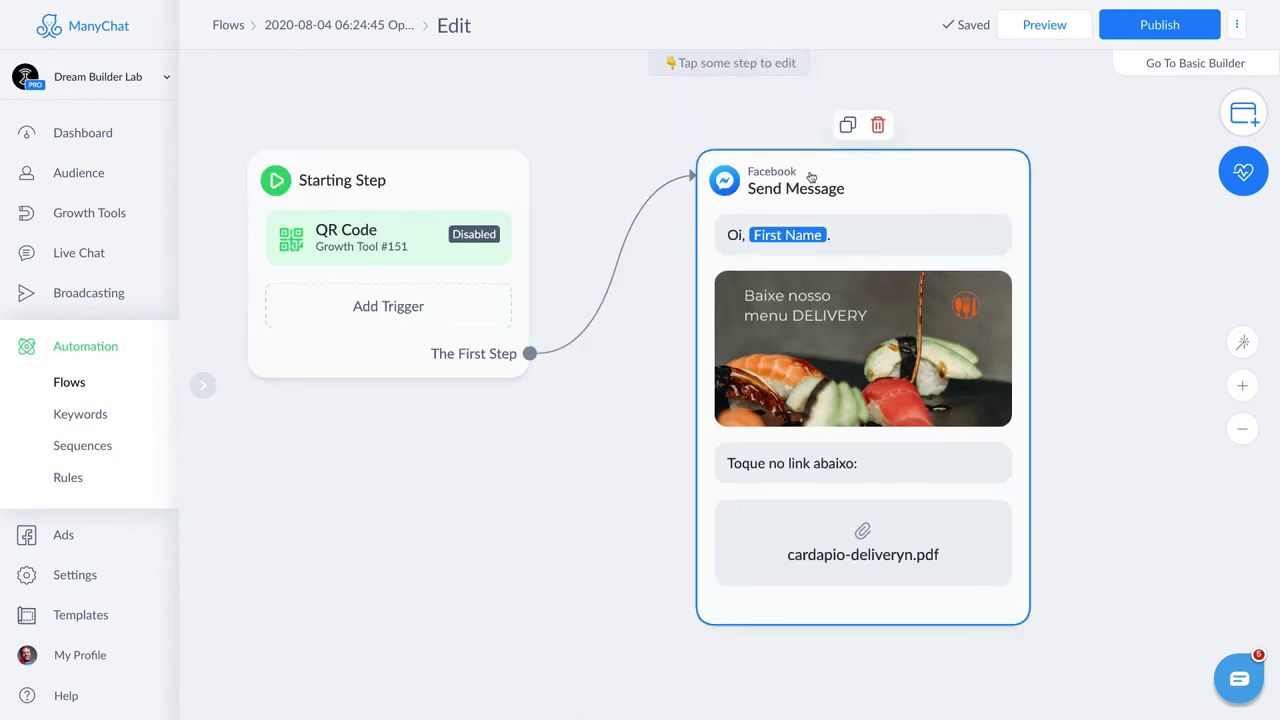
# Download the code image of the Starting Step's QR Code trigger and close its settings.
pyautogui.click(460, 193)
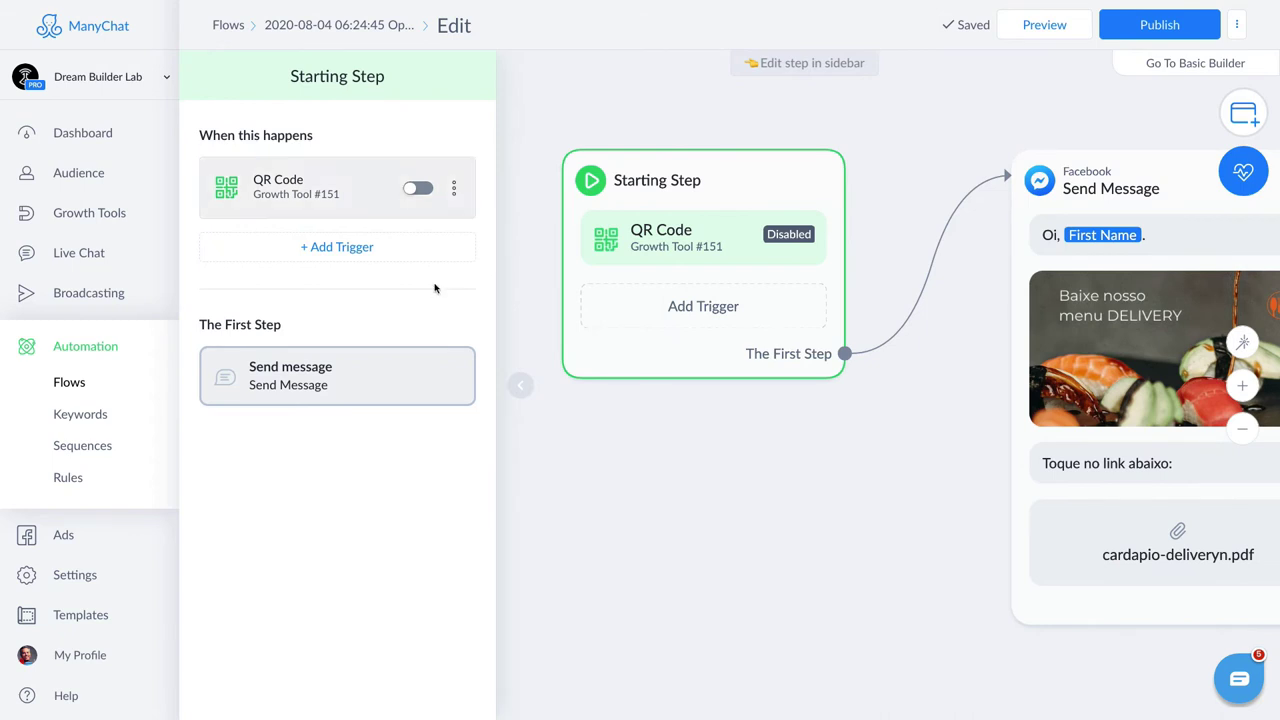
pyautogui.click(300, 190)
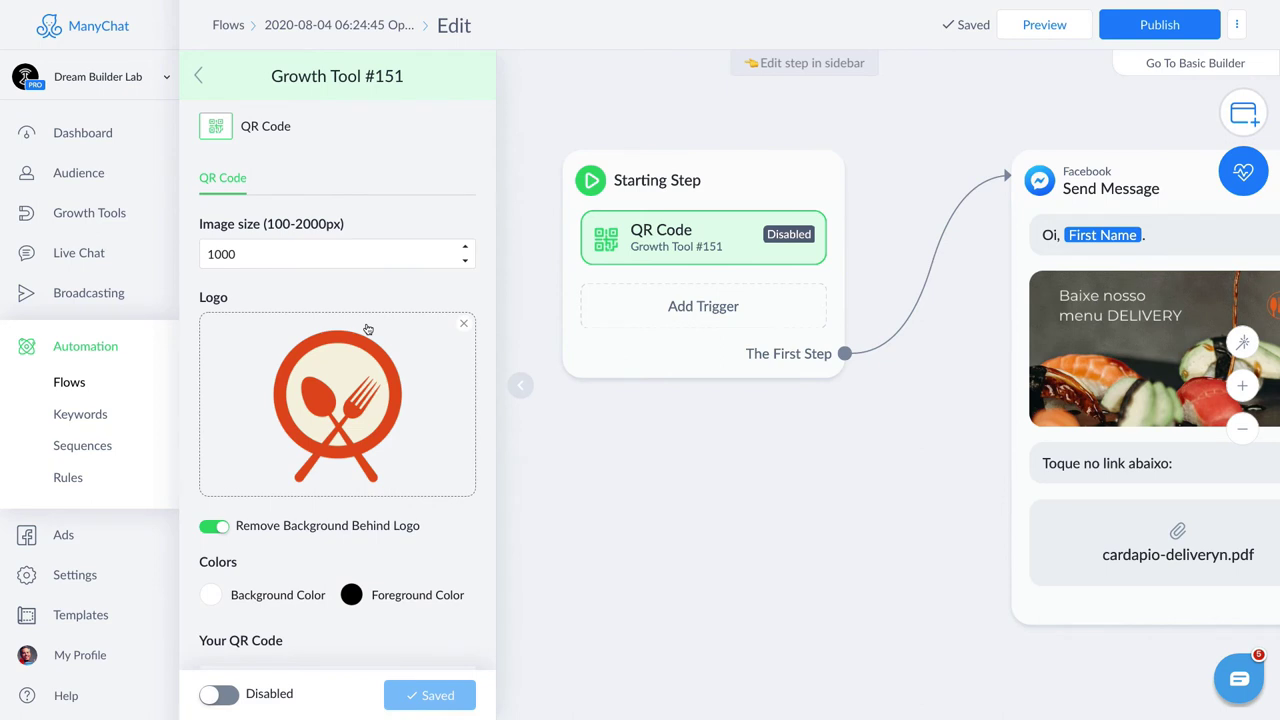
pyautogui.scroll(-5, 368, 329)
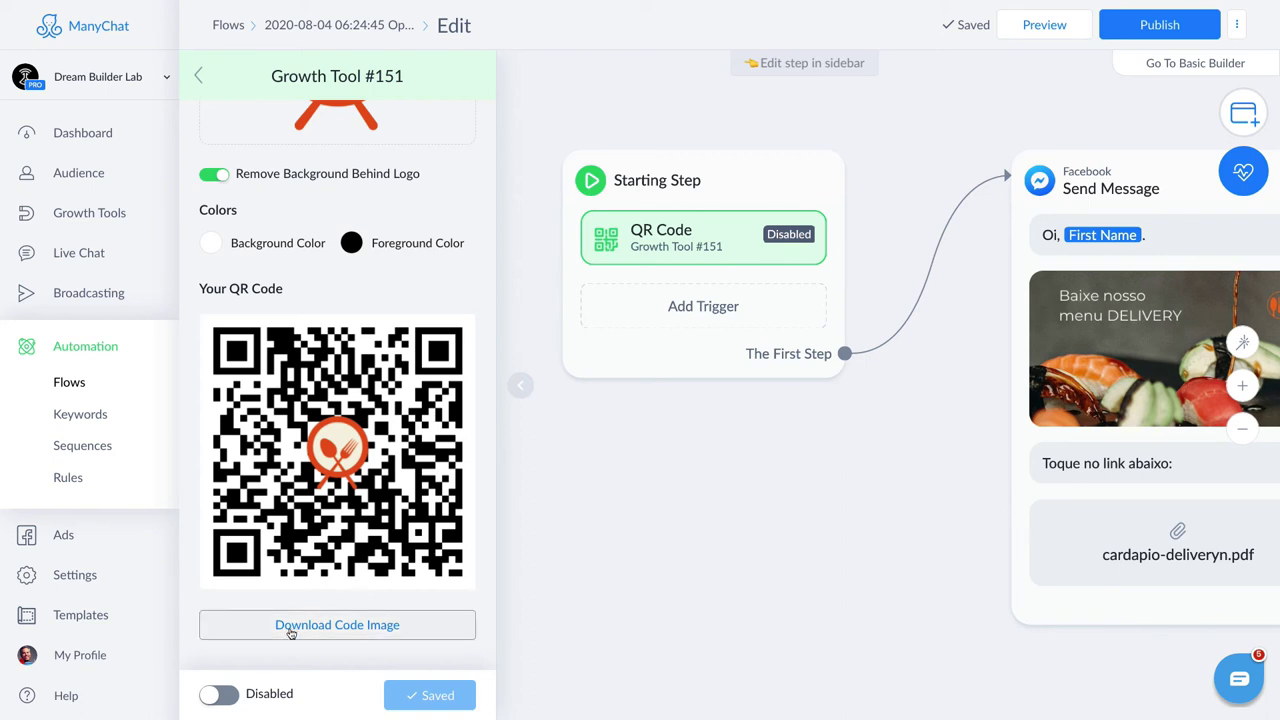
pyautogui.click(348, 626)
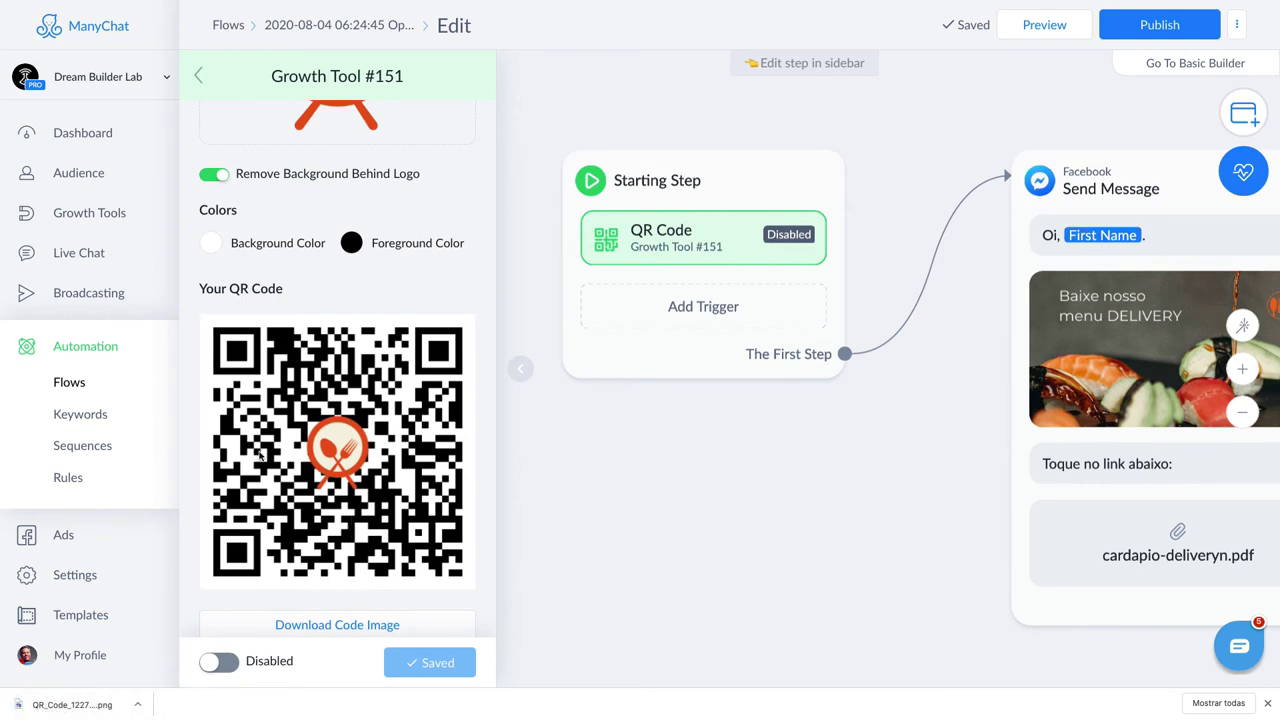
pyautogui.click(594, 434)
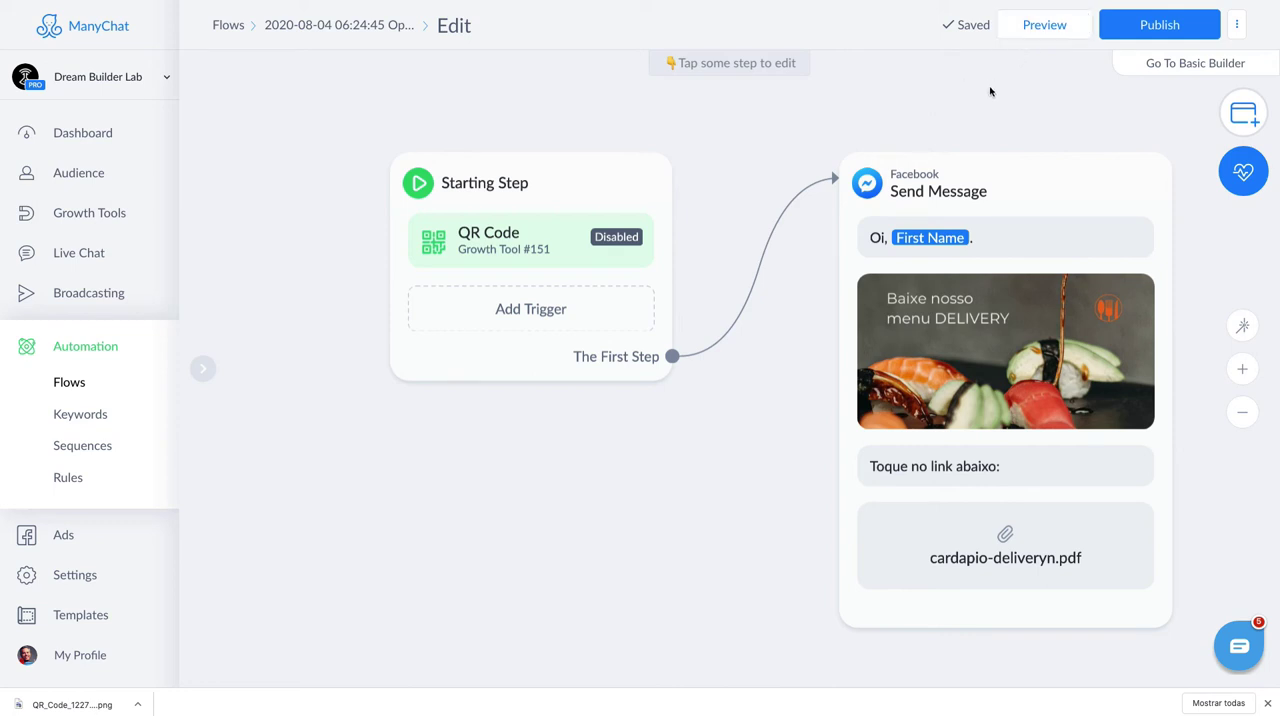
# Publish the flow and check it with the Flow Checker.
pyautogui.moveTo(997, 217)
pyautogui.click(1142, 27)
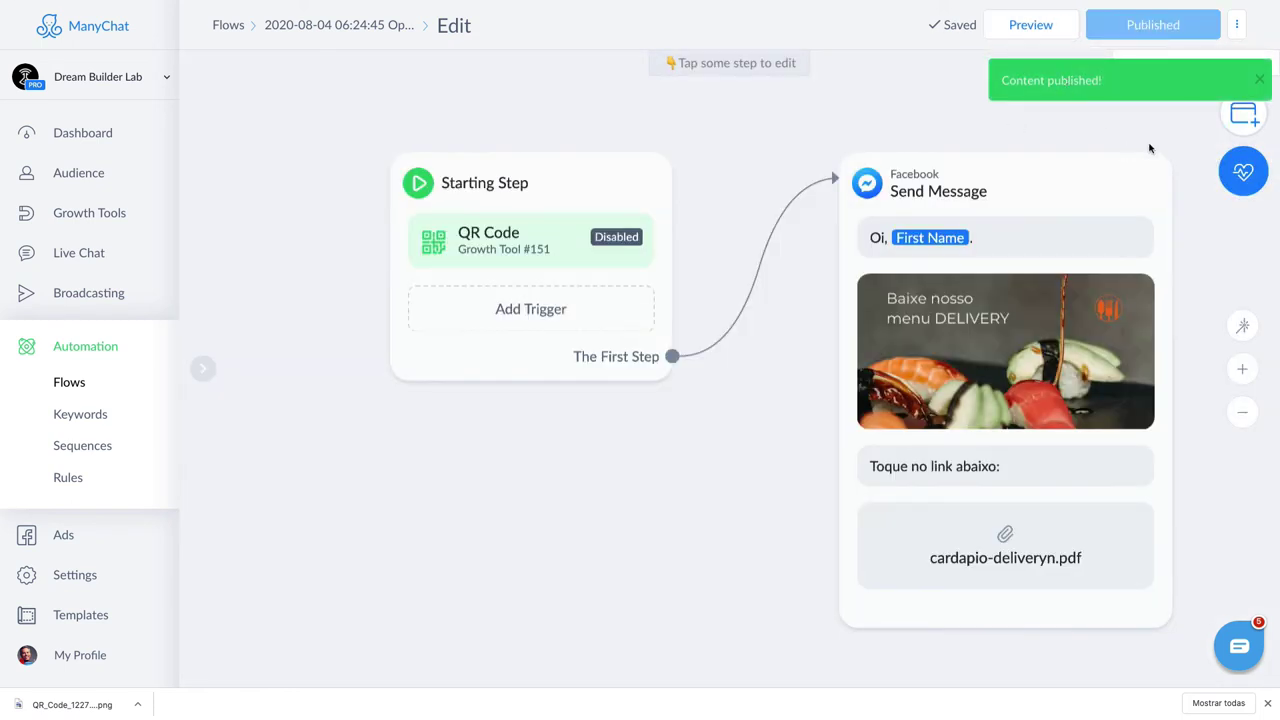
pyautogui.click(1243, 175)
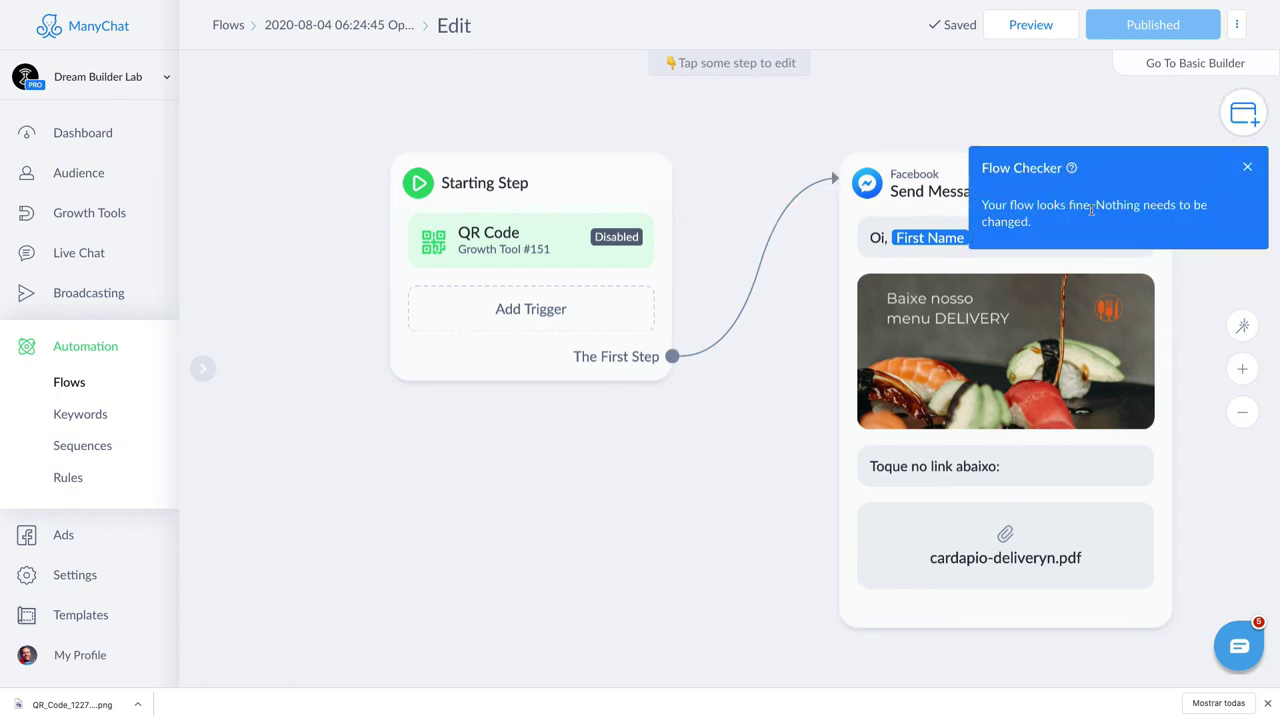
pyautogui.click(1249, 170)
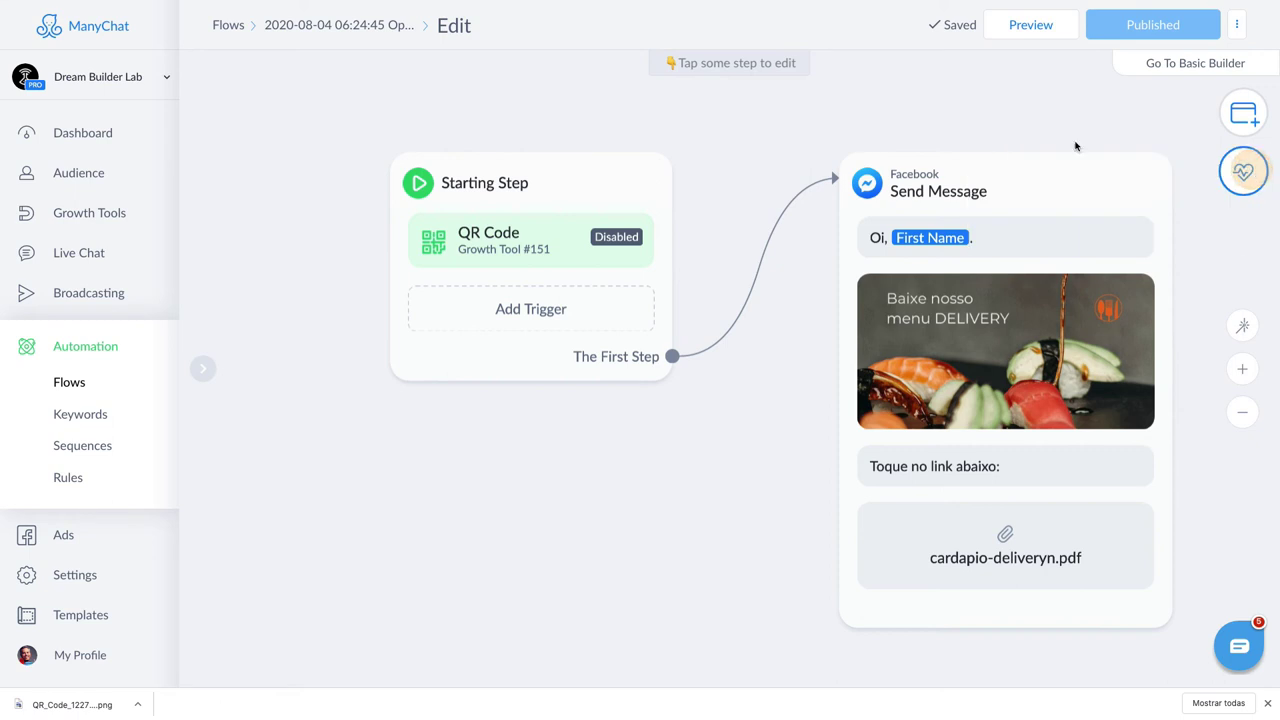
# Activate the Starting Step's QR Code growth tool and close its settings.
pyautogui.click(566, 190)
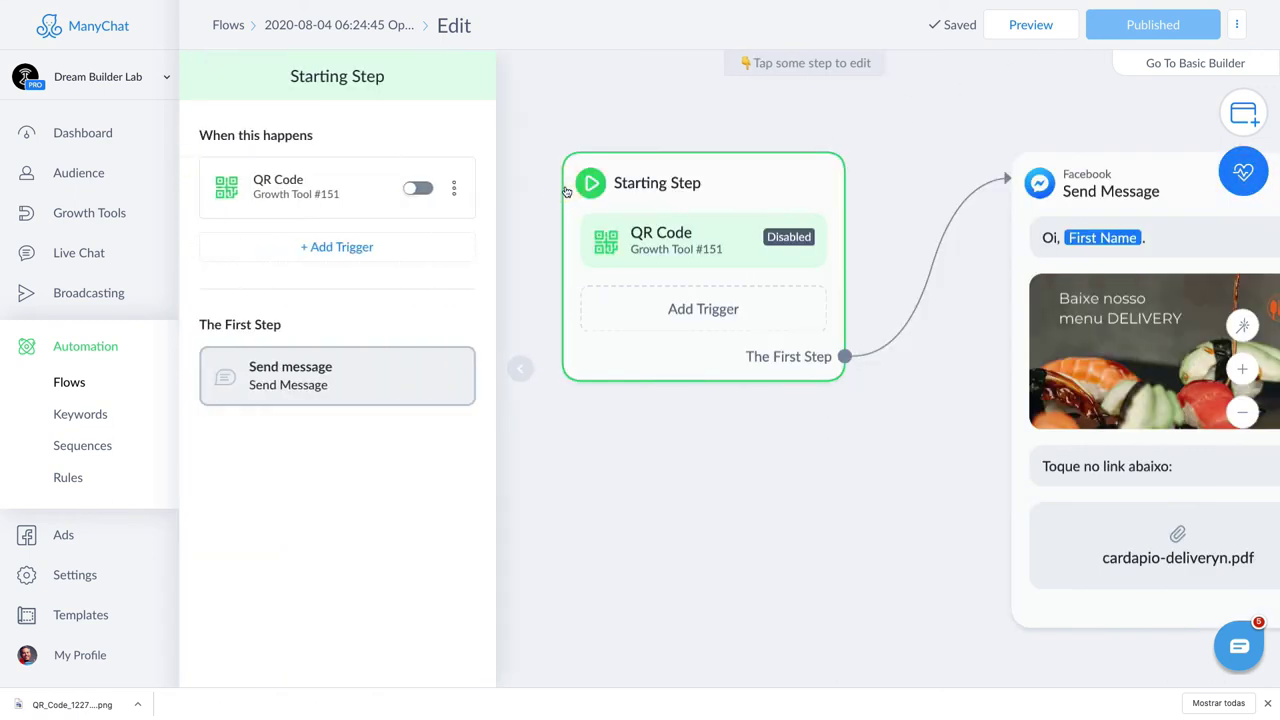
pyautogui.click(288, 195)
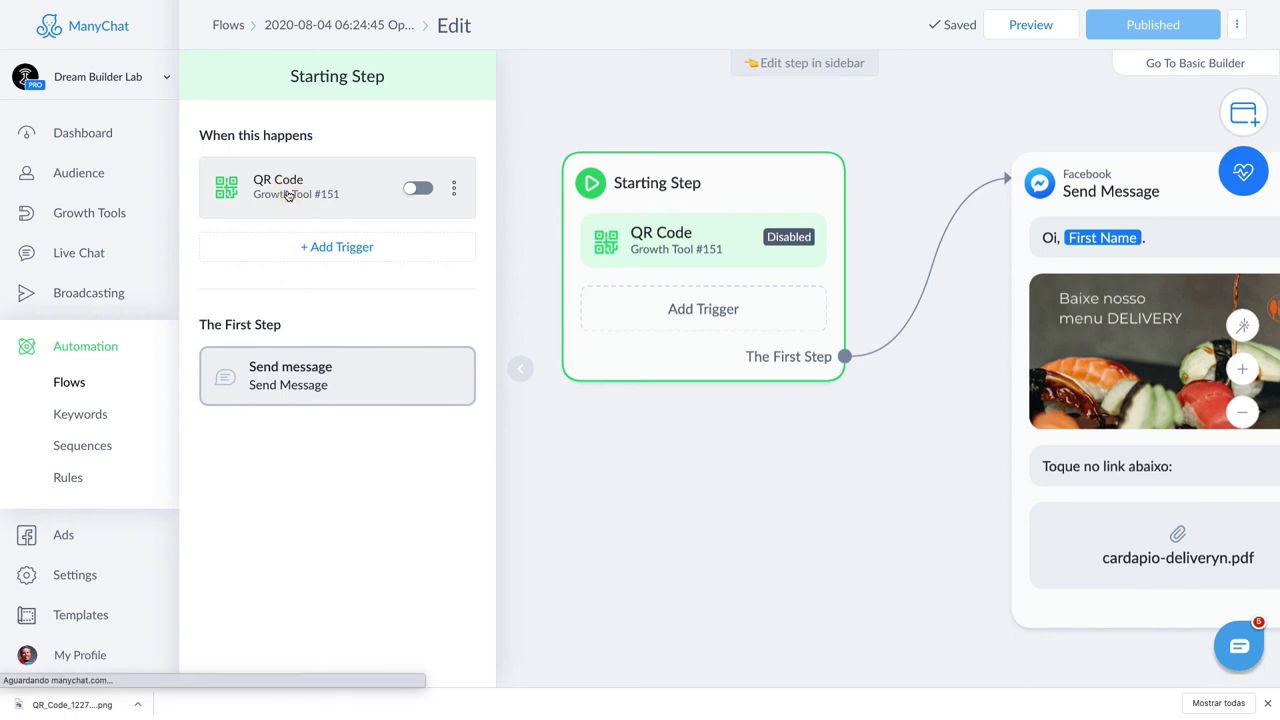
pyautogui.scroll(-1, 367, 385)
pyautogui.scroll(-4, 367, 385)
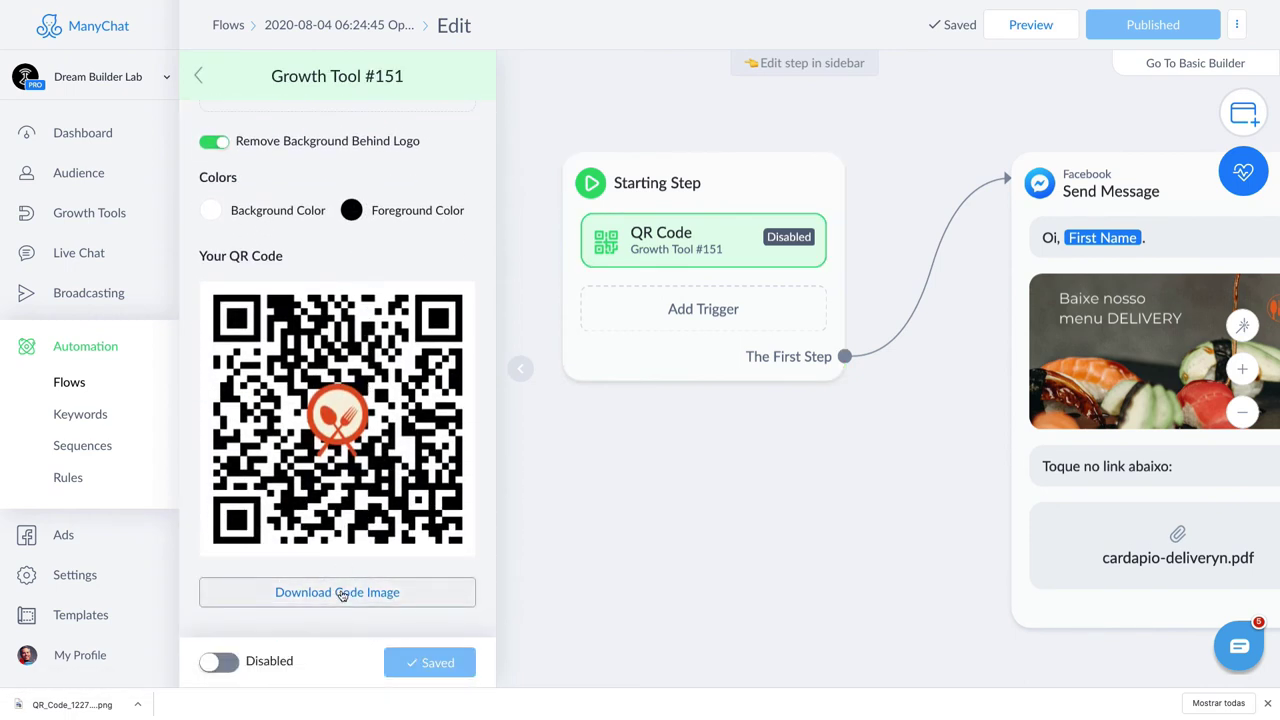
pyautogui.click(218, 663)
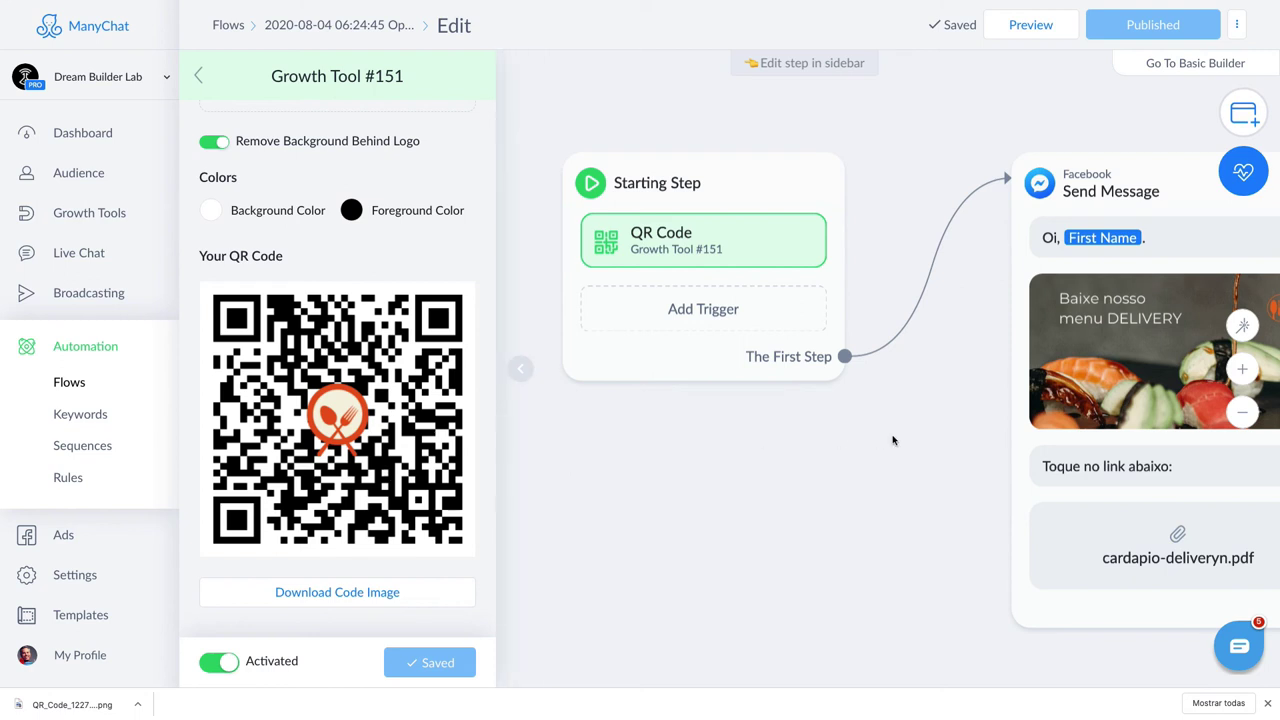
pyautogui.moveTo(1130, 338)
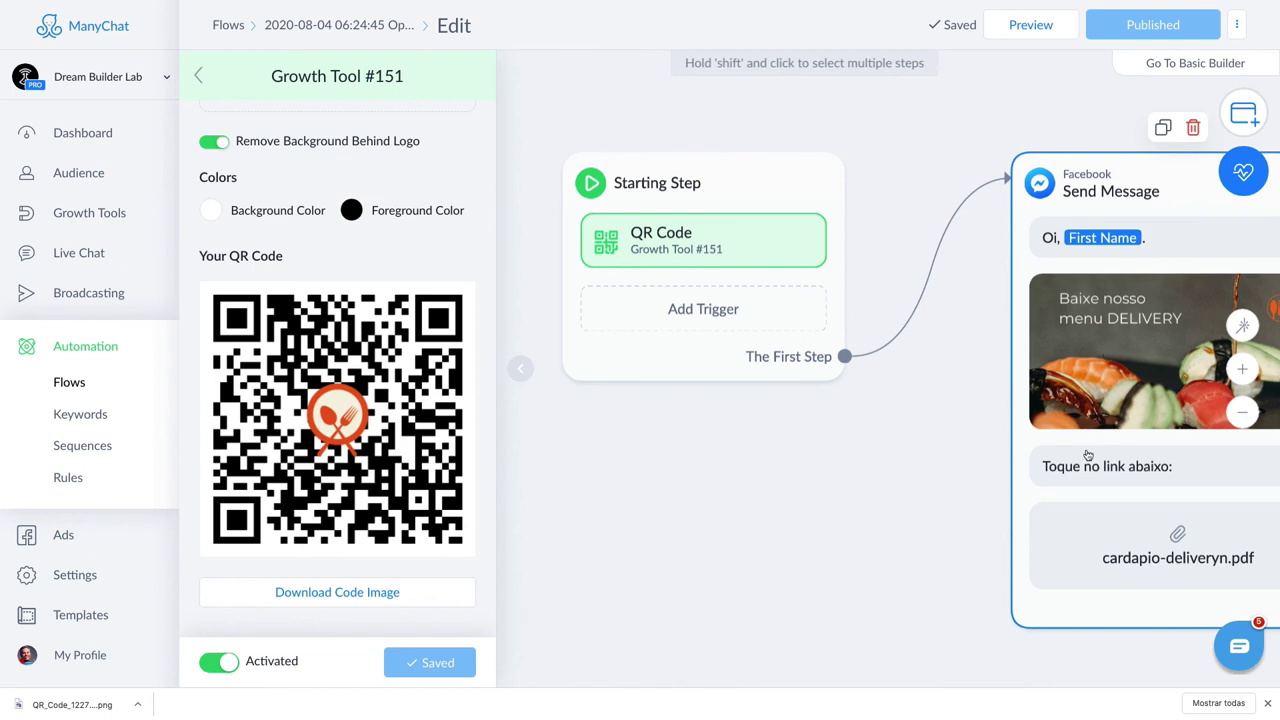
pyautogui.moveTo(907, 510); pyautogui.dragTo(744, 467)
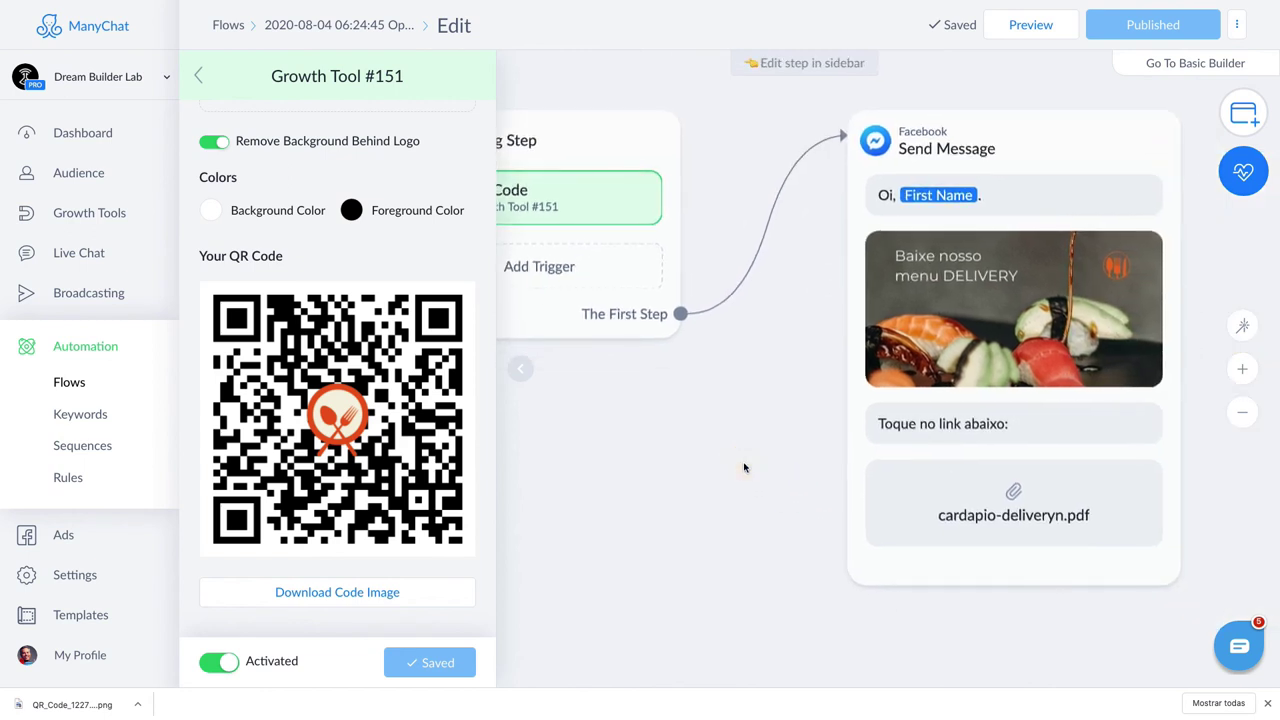
pyautogui.click(690, 440)
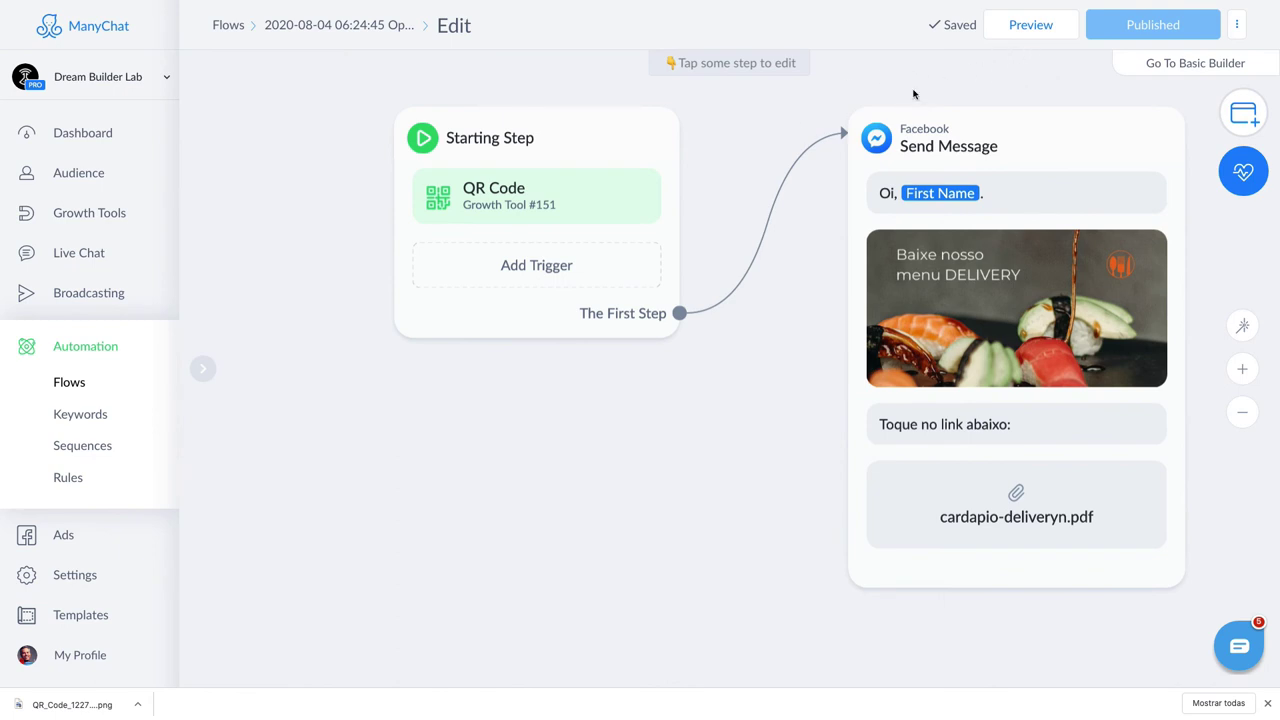
# Preview the published flow by sending it to the account owner's Messenger.
pyautogui.click(1030, 30)
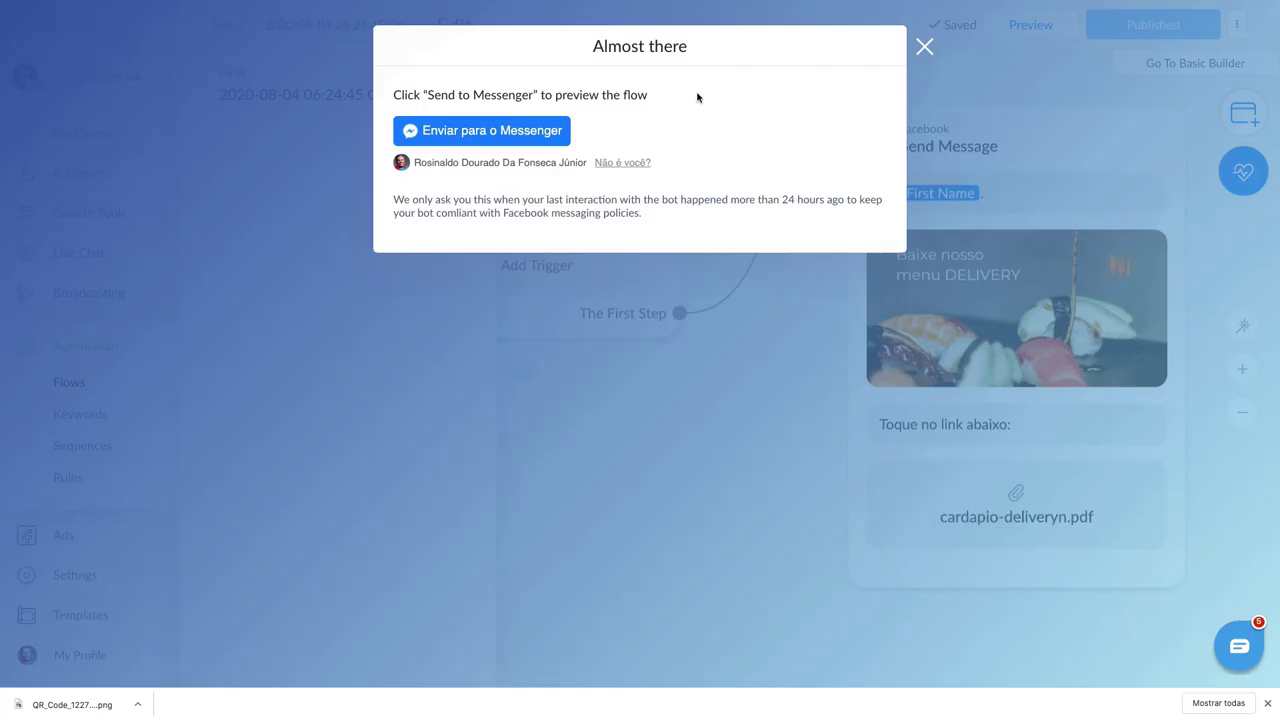
pyautogui.click(502, 135)
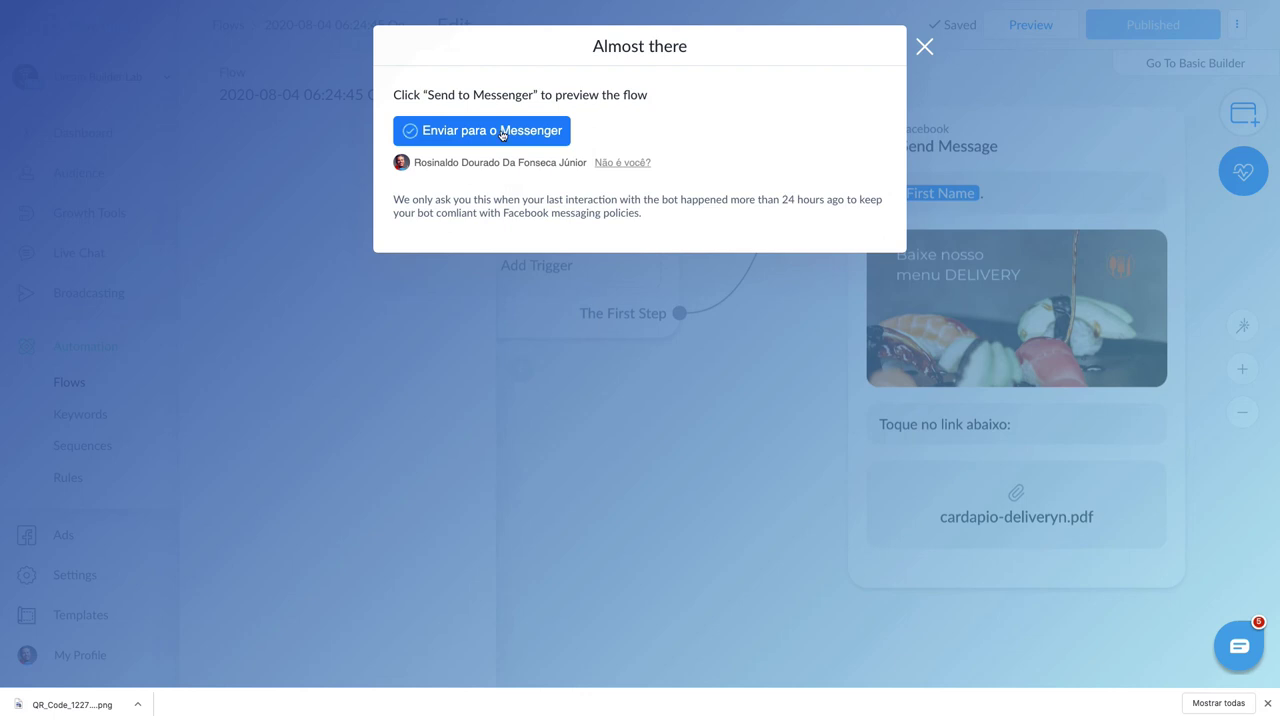